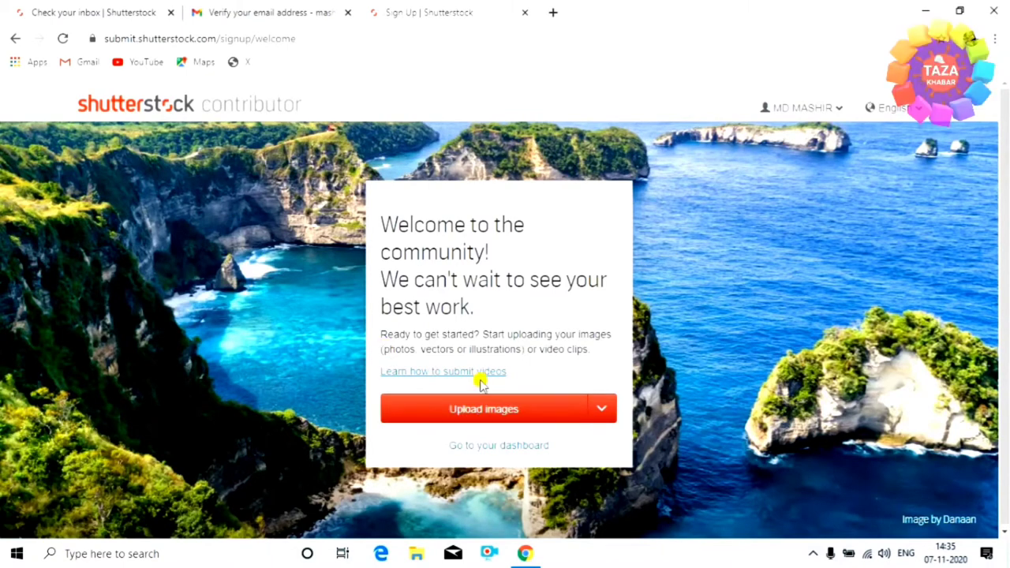
- Open the contributor dashboard and look over the submission status, profile strength and unpaid earnings overview
left_click(527, 452)
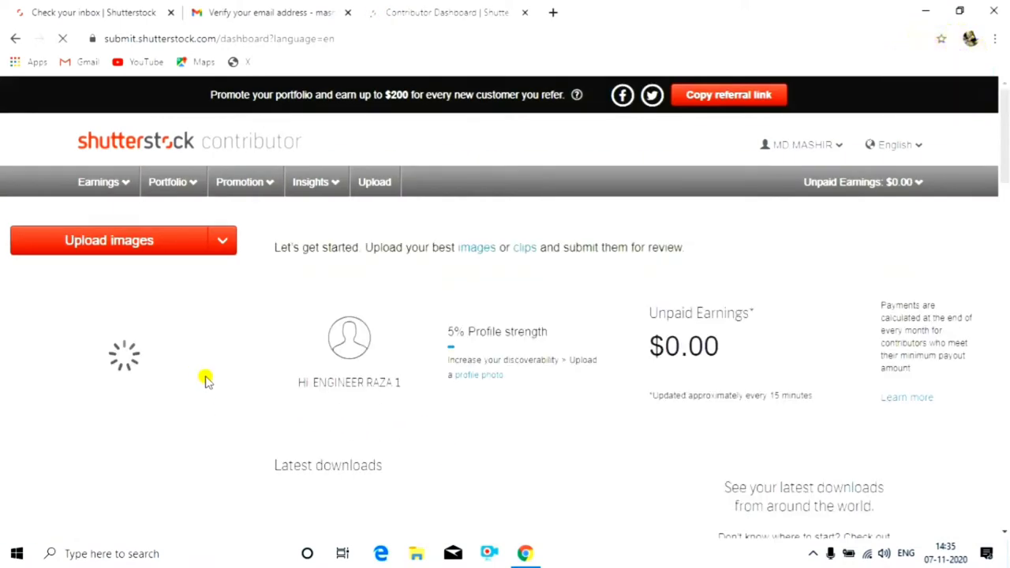
scroll(371, 421, "down", 1)
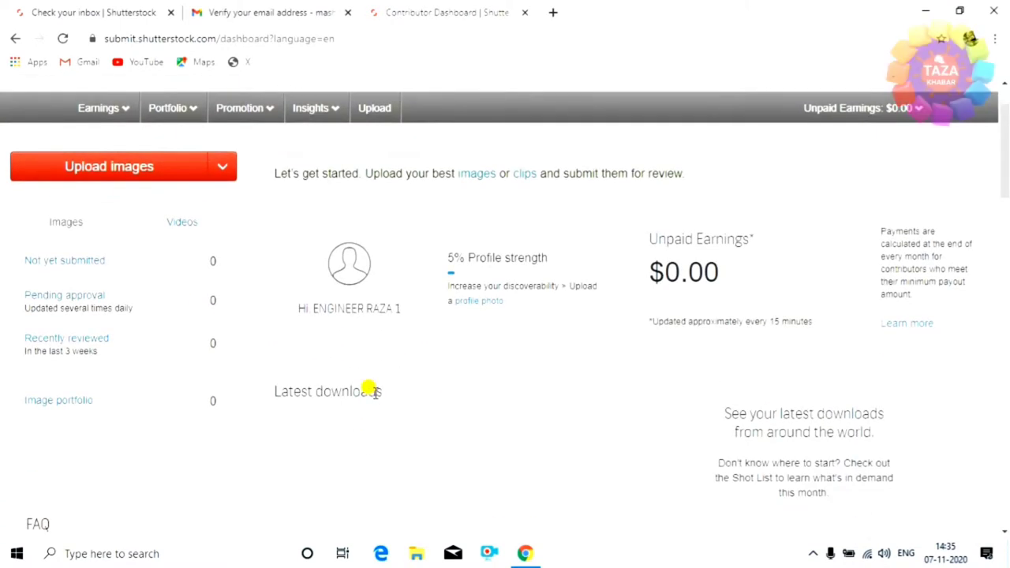
scroll(433, 390, "down", 2)
scroll(434, 392, "up", 1)
scroll(434, 393, "up", 2)
scroll(405, 399, "down", 1)
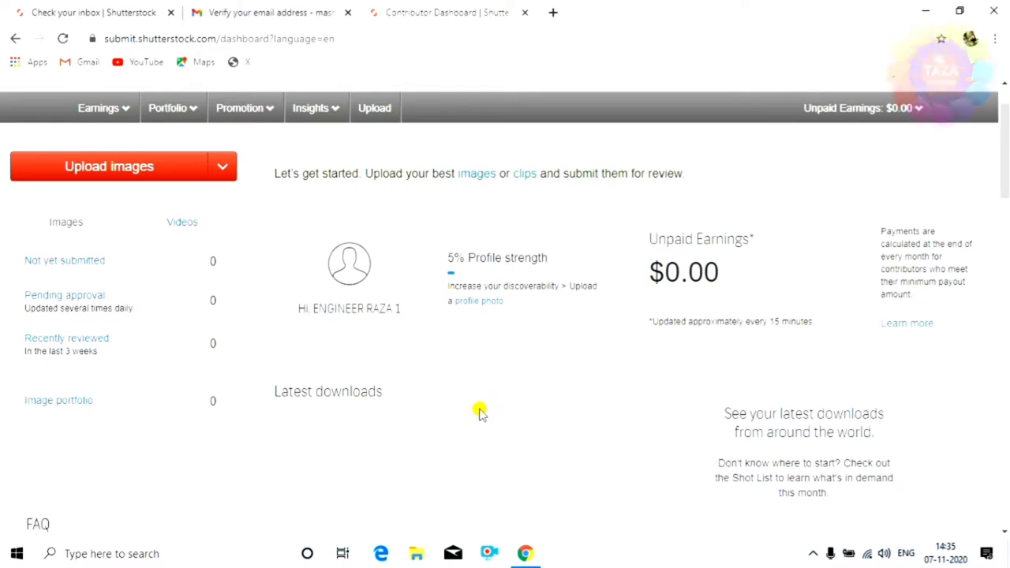
scroll(477, 408, "up", 1)
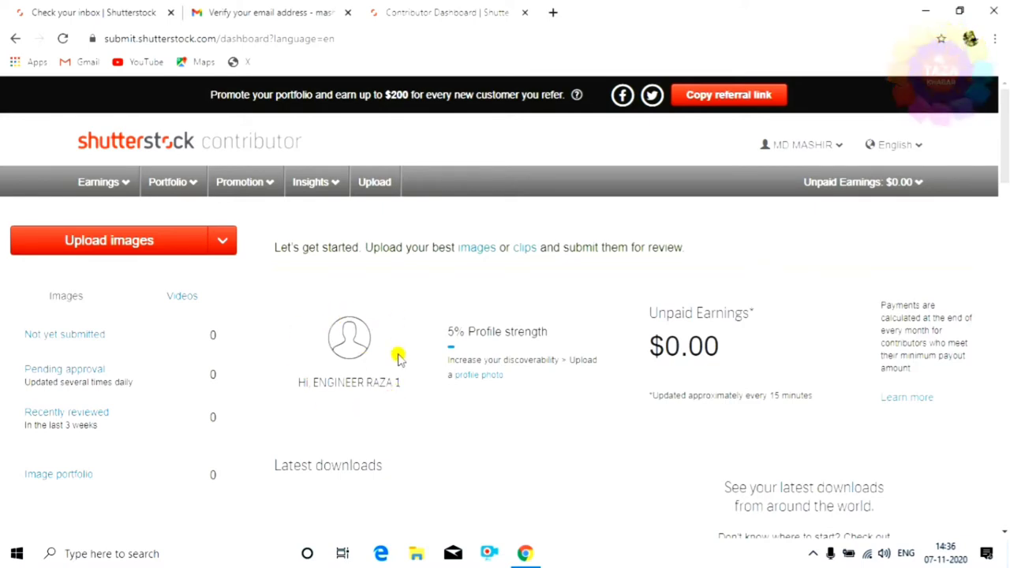
scroll(427, 397, "down", 5)
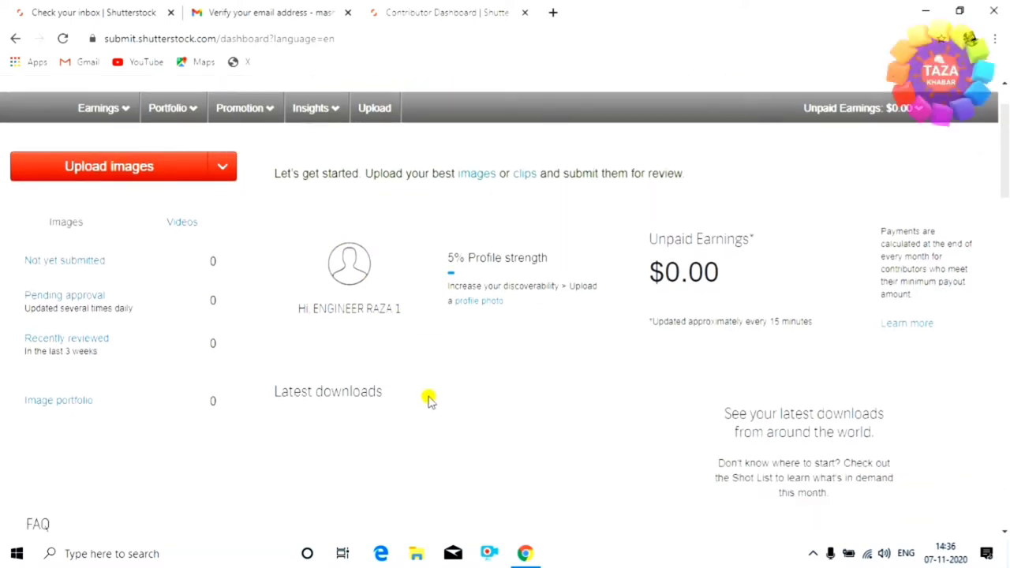
scroll(424, 395, "down", 2)
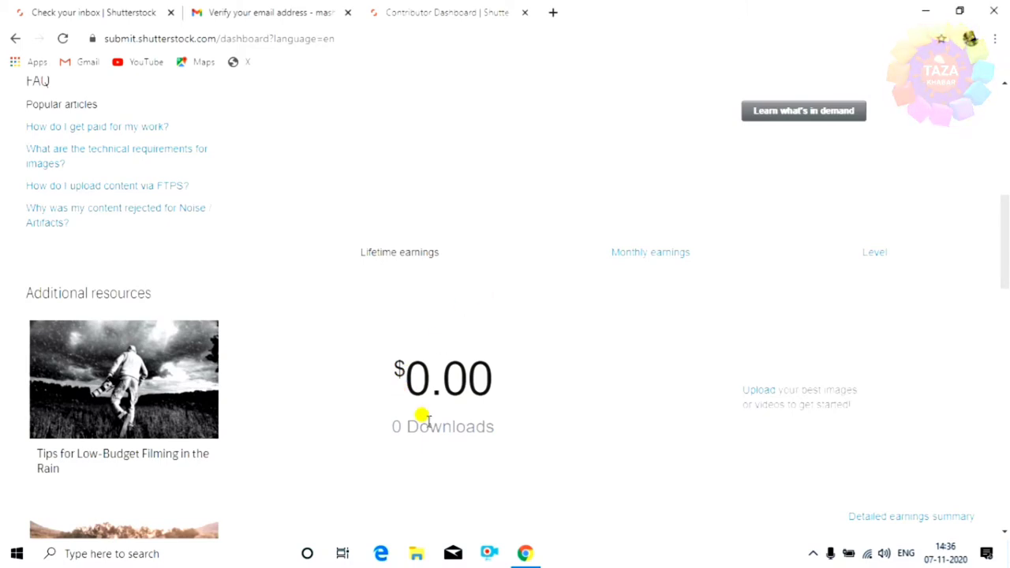
- View the monthly earnings chart and the contributor levels for images and videos
left_click(652, 256)
scroll(544, 402, "down", 1)
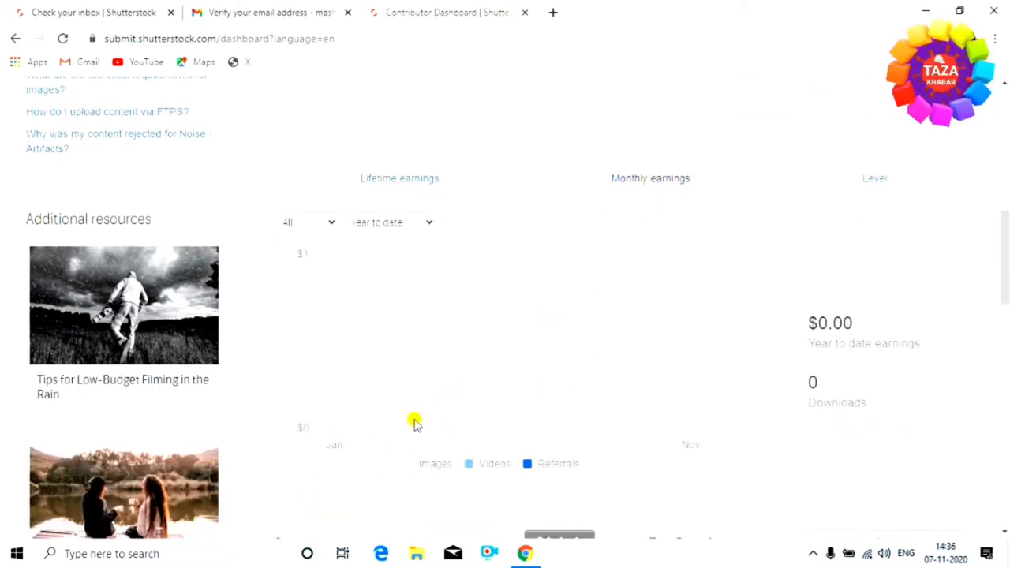
left_click(876, 178)
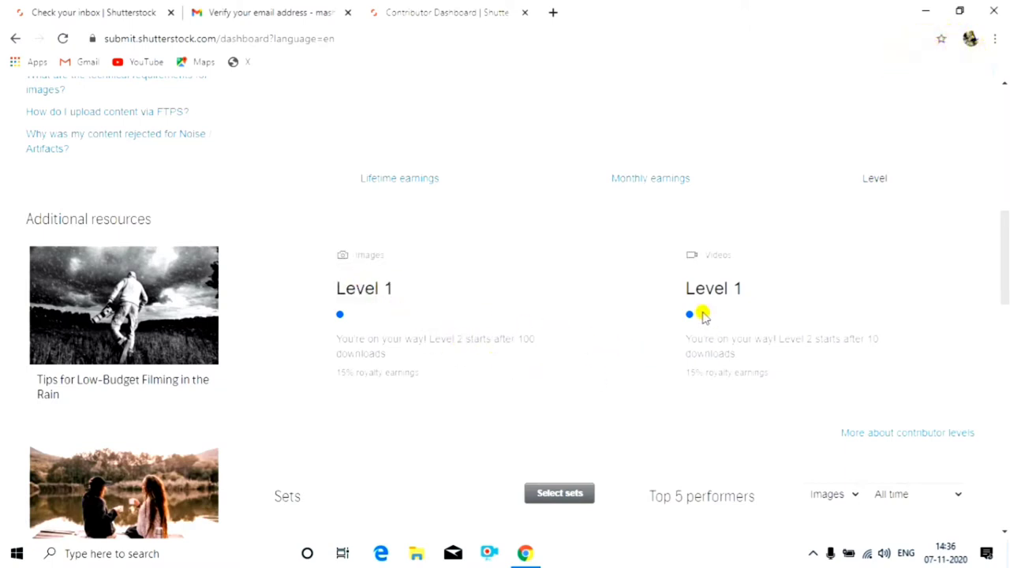
scroll(694, 359, "down", 2)
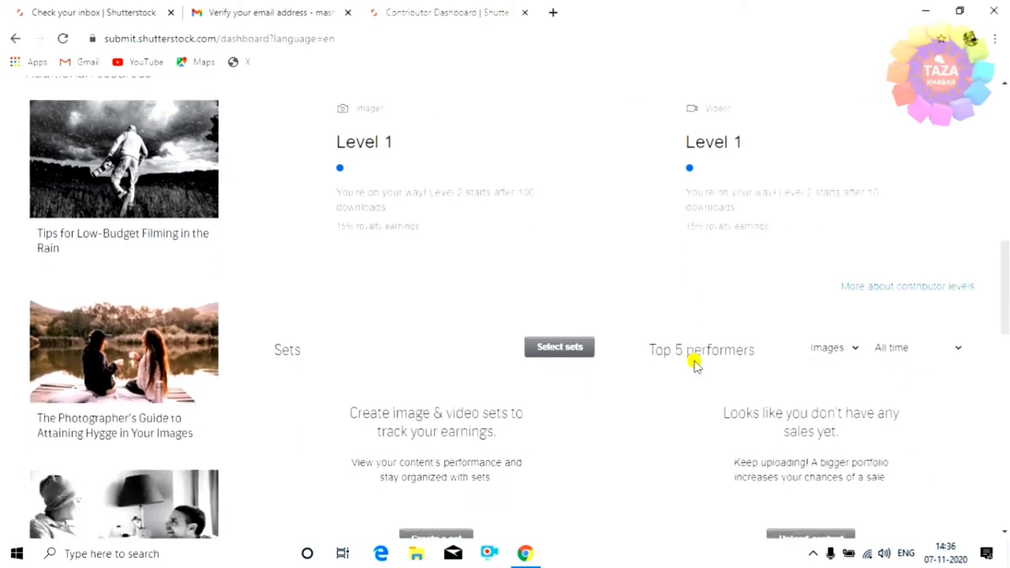
scroll(696, 268, "up", 1)
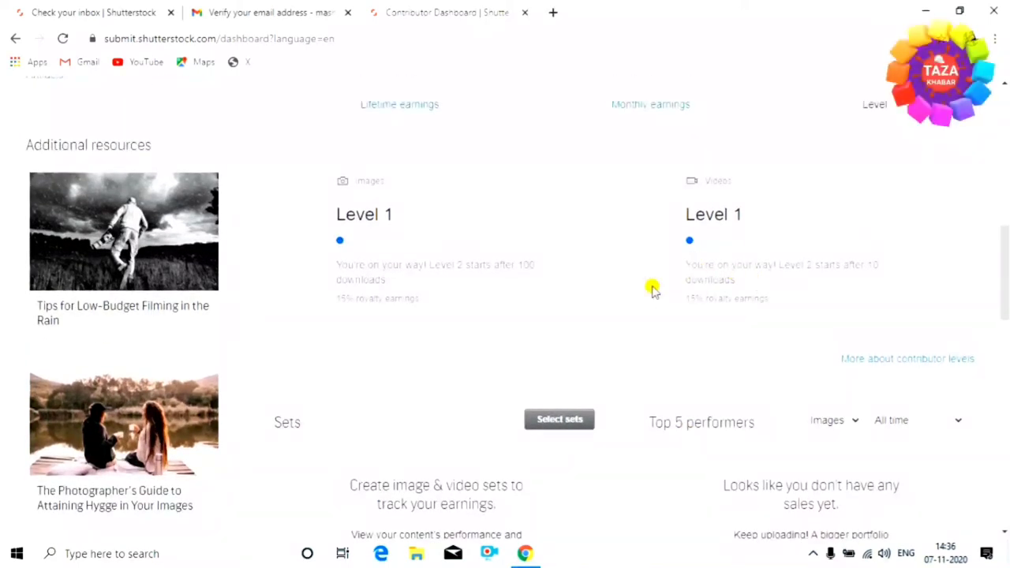
- Check the lifetime earnings, and display the monthly earnings for the past 3 months
scroll(652, 288, "up", 2)
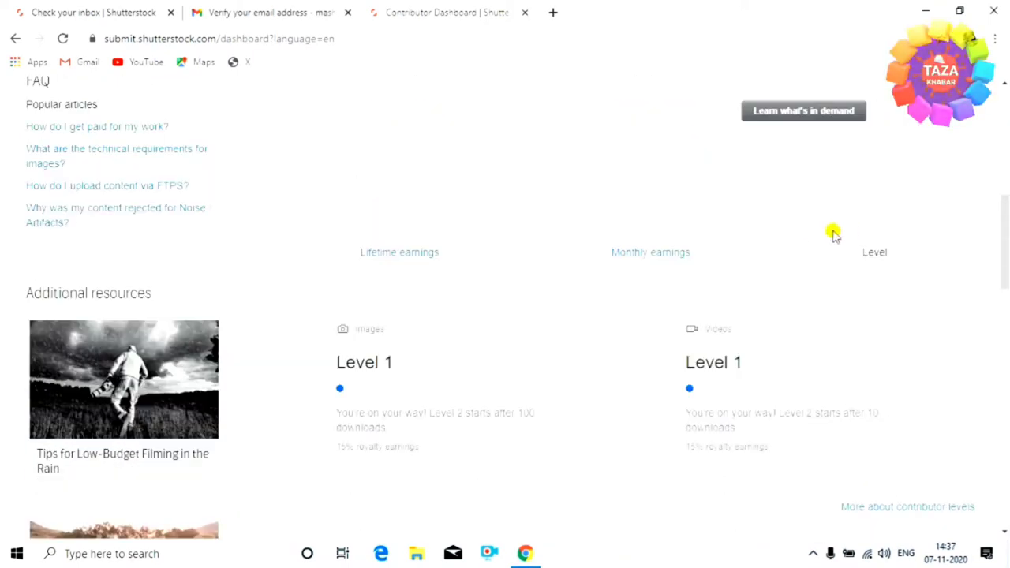
left_click(399, 254)
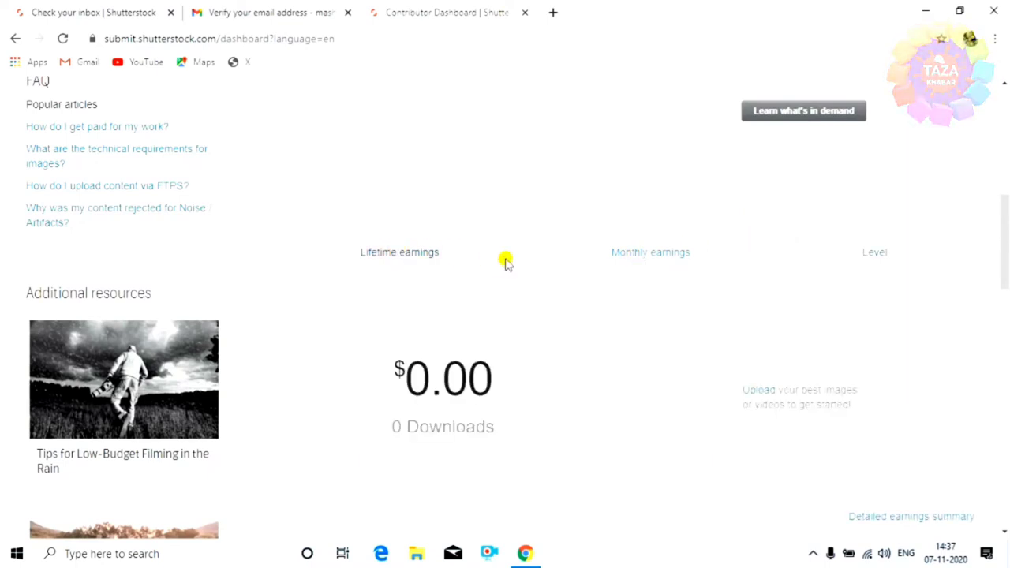
left_click(635, 259)
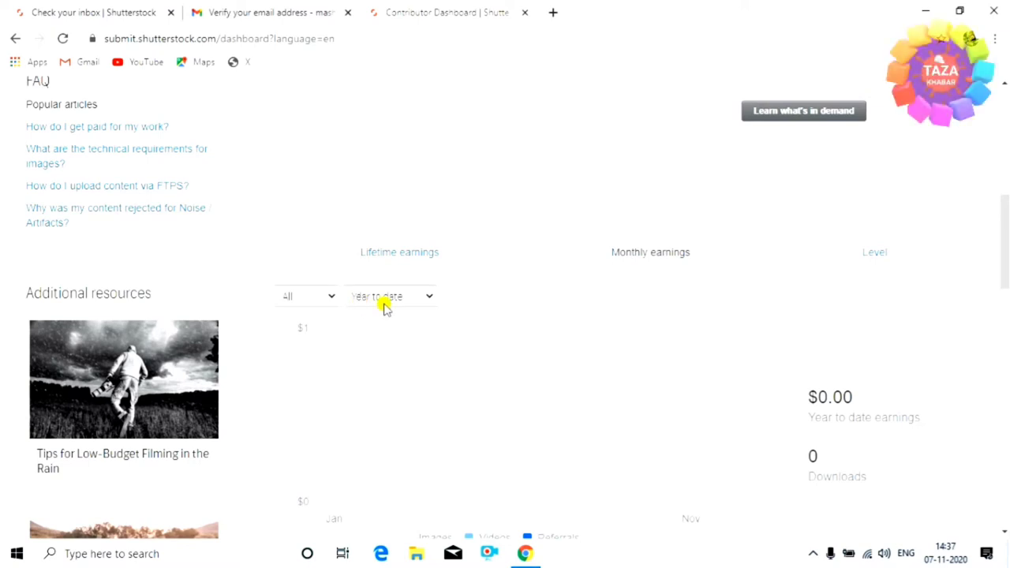
left_click(431, 300)
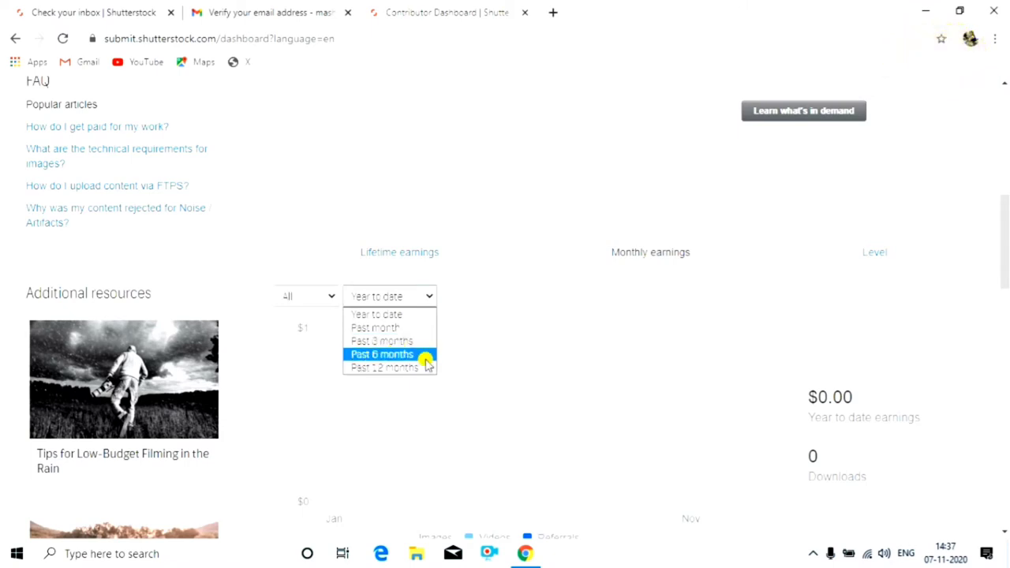
left_click(387, 340)
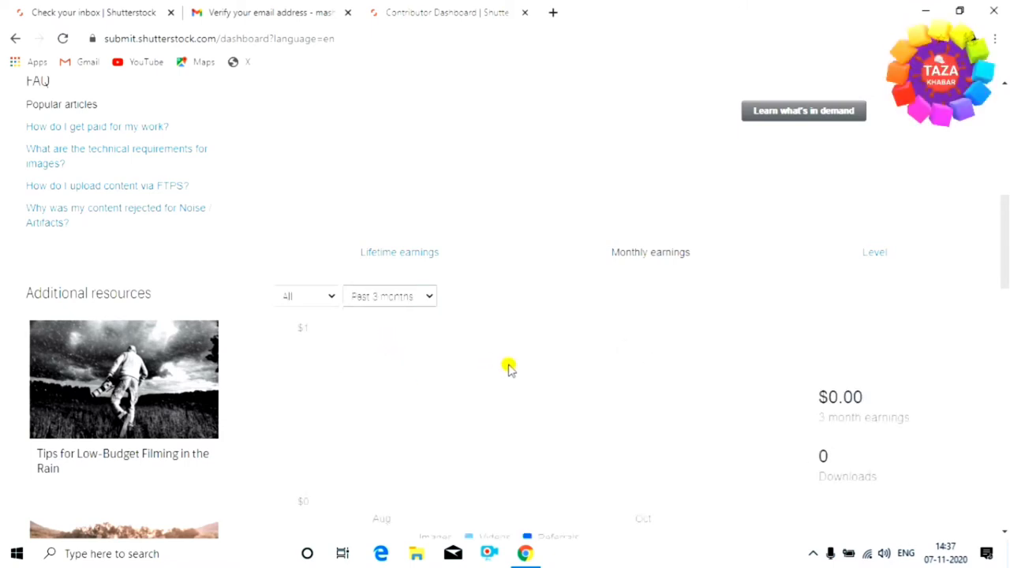
- Filter the monthly earnings chart to images over the past 12 months
scroll(661, 374, "down", 1)
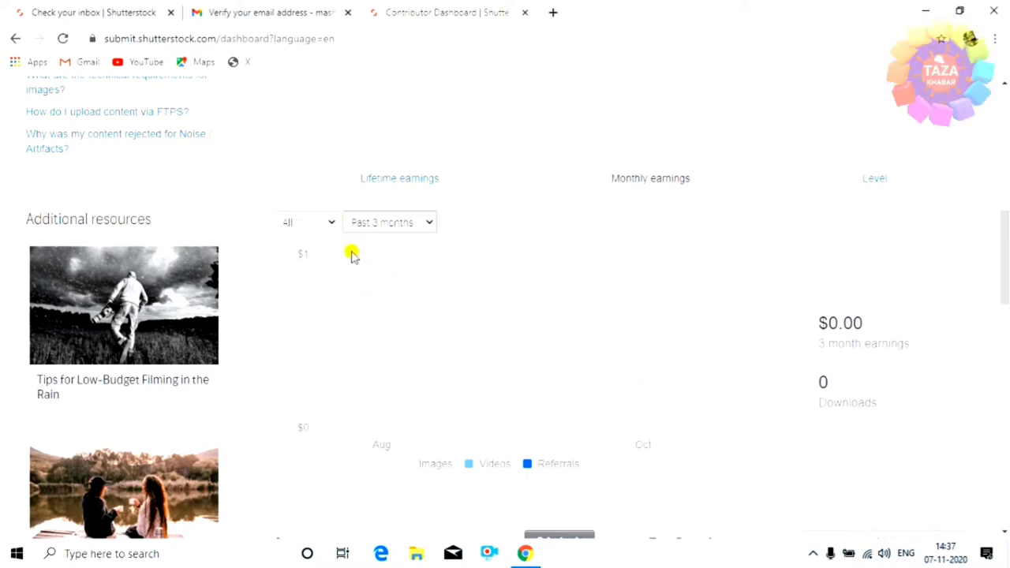
left_click(330, 225)
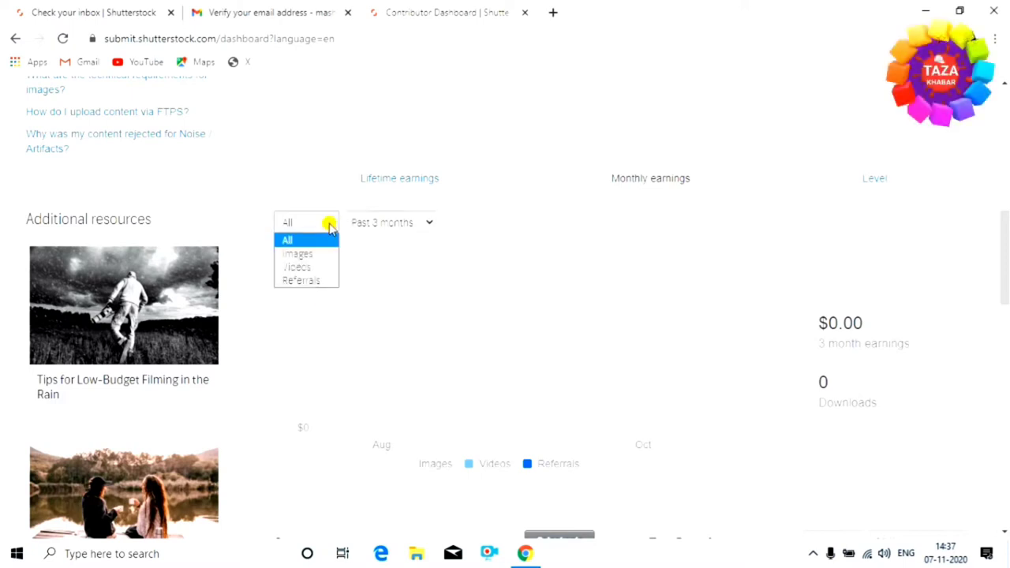
left_click(314, 254)
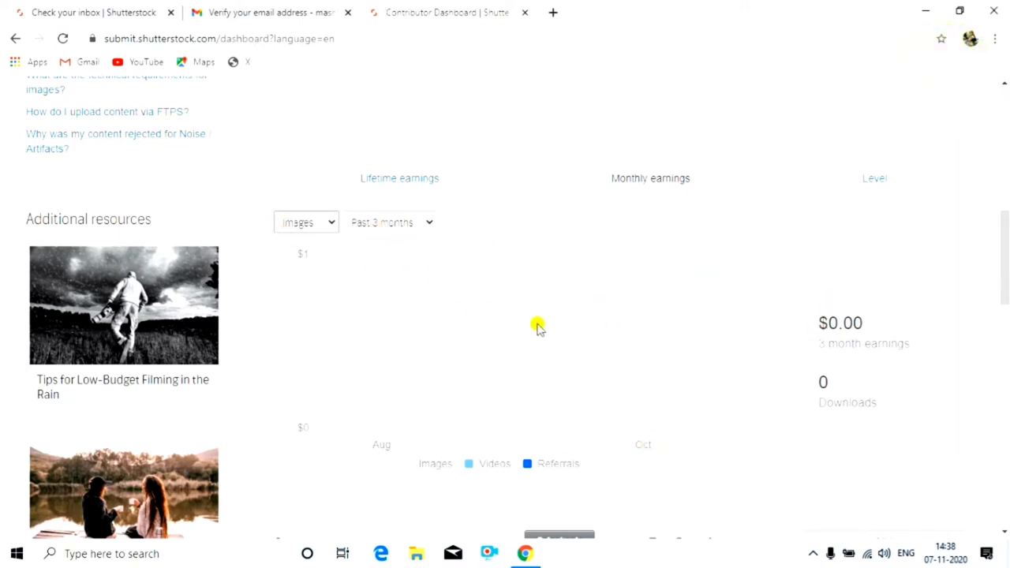
left_click(425, 225)
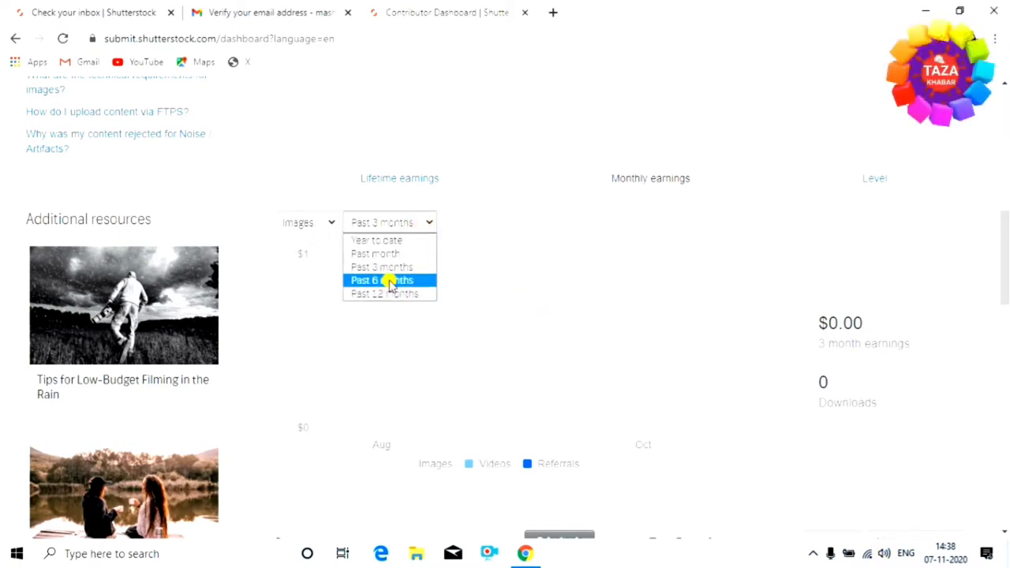
left_click(390, 293)
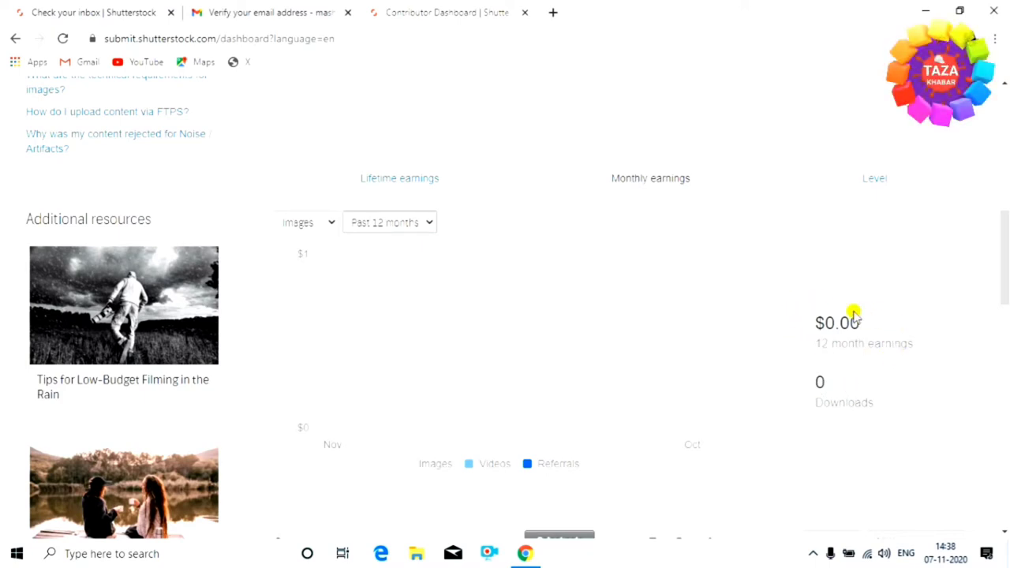
- Filter the monthly earnings chart to videos over the past 6 months
left_click(329, 224)
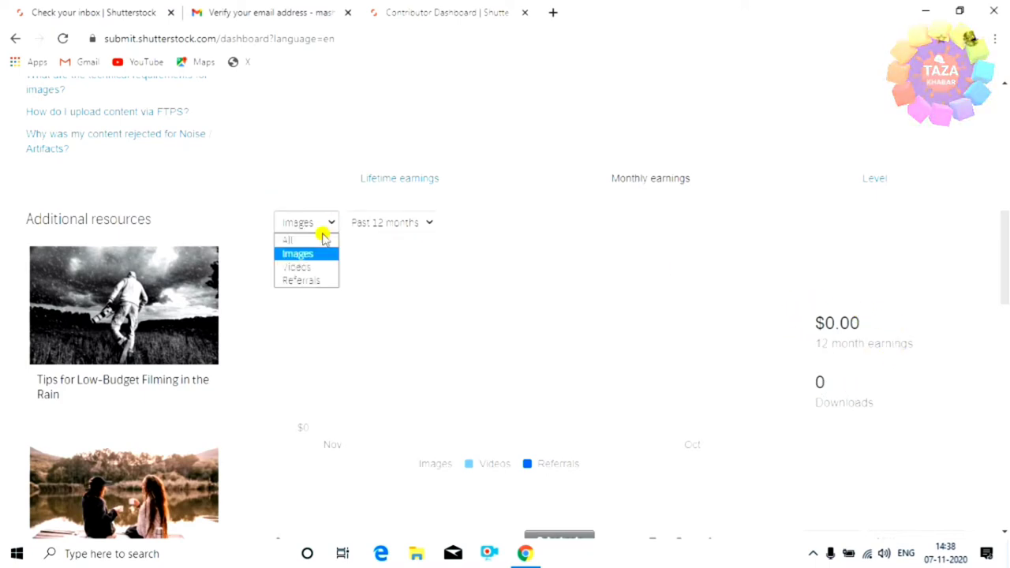
left_click(304, 266)
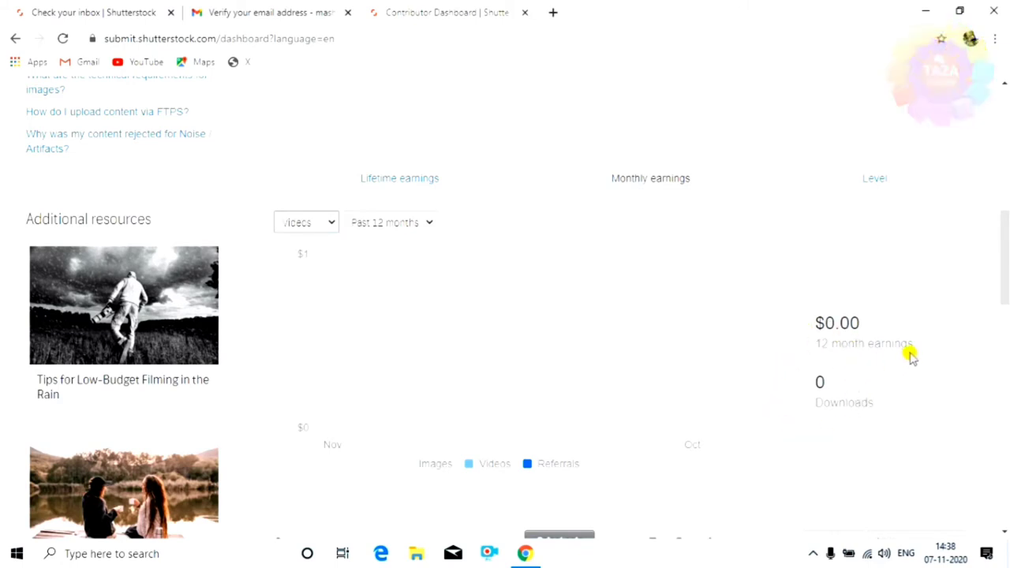
left_click(428, 225)
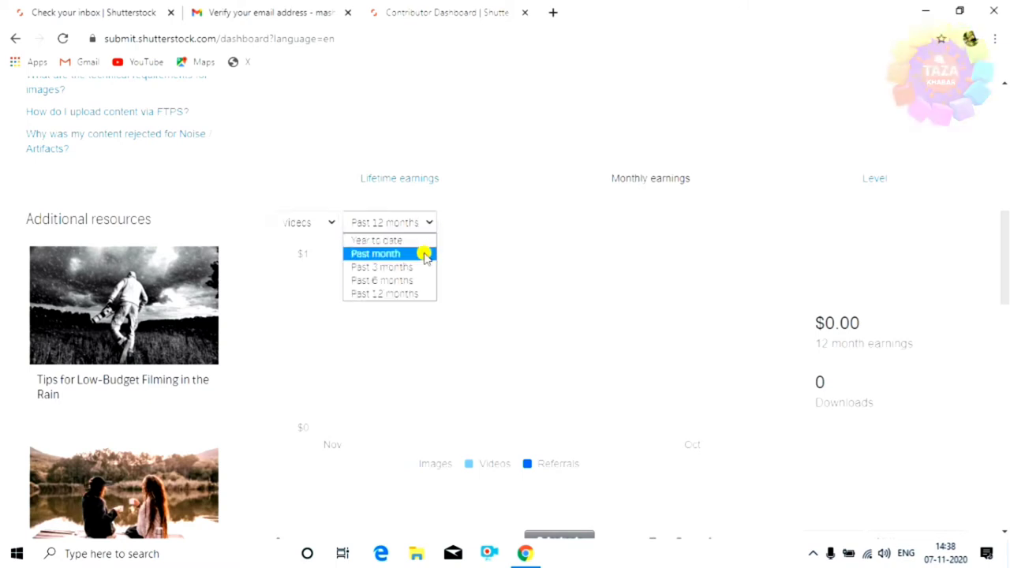
left_click(413, 280)
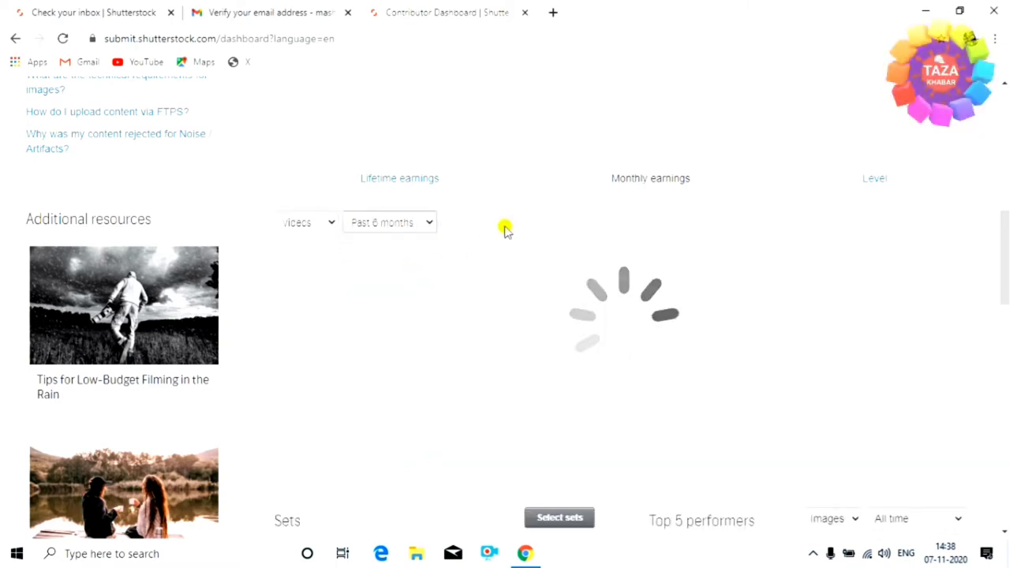
- Return to the lifetime earnings view and display the submission status for videos
scroll(699, 377, "down", 1)
scroll(682, 374, "up", 2)
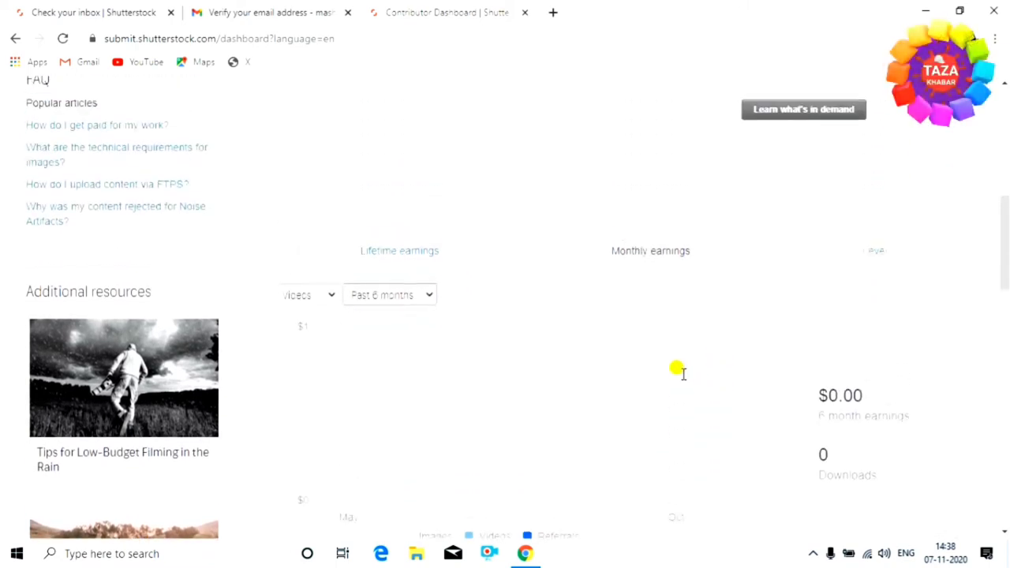
left_click(398, 254)
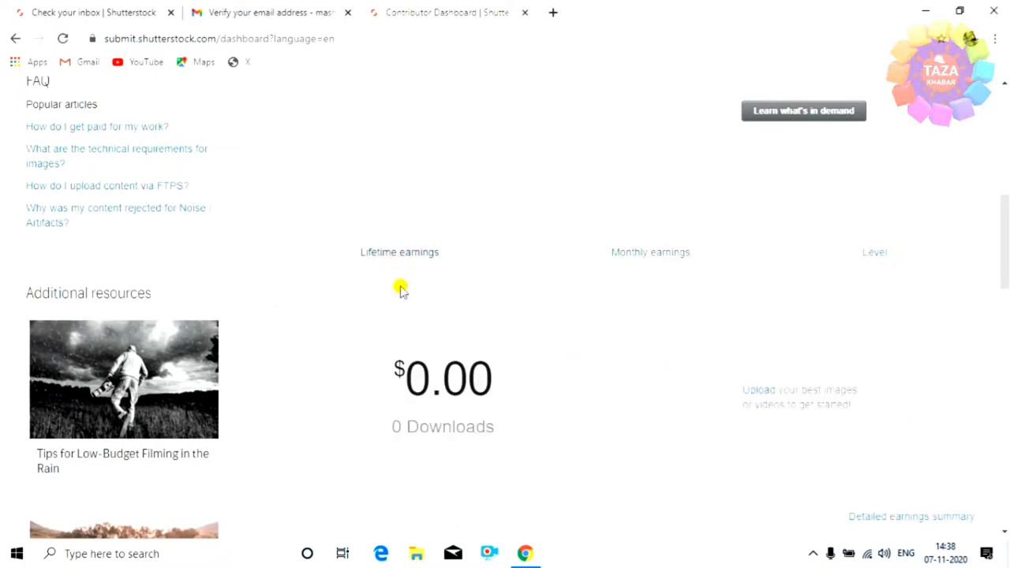
scroll(573, 359, "down", 1)
scroll(572, 359, "down", 1)
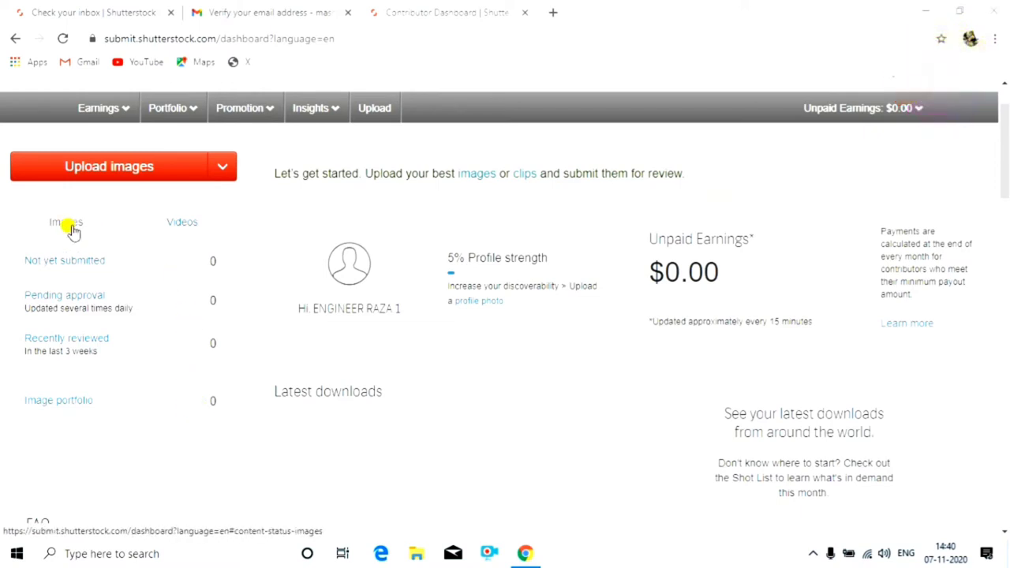
left_click(189, 225)
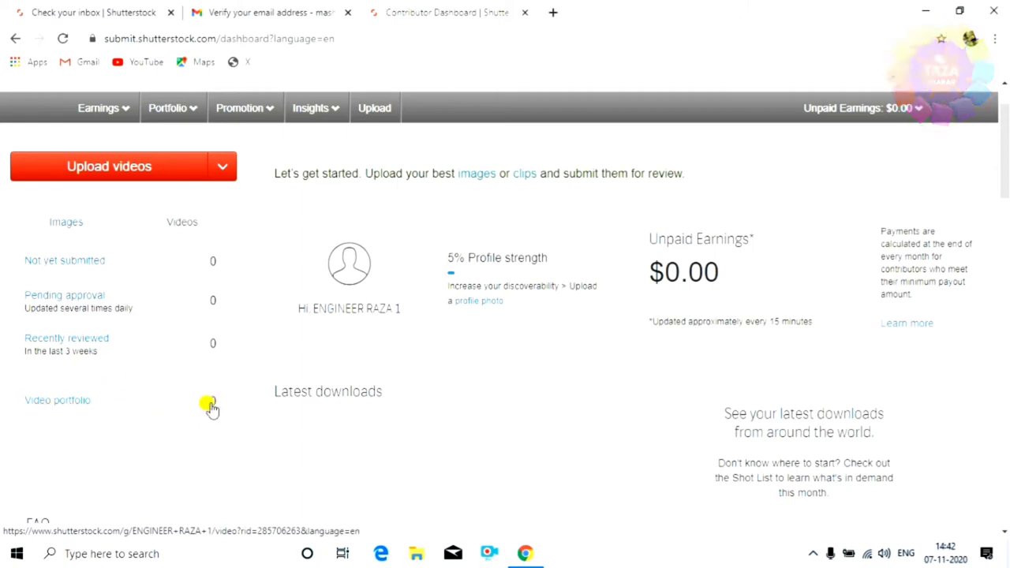
- Open the account settings and set the payout method to PayPal in the payout information
scroll(209, 407, "up", 1)
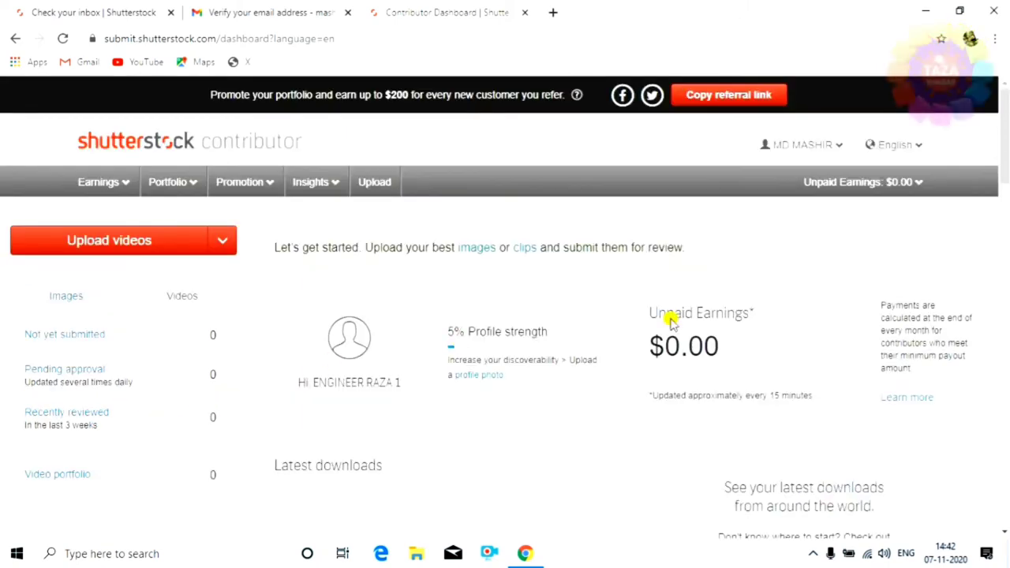
left_click(828, 146)
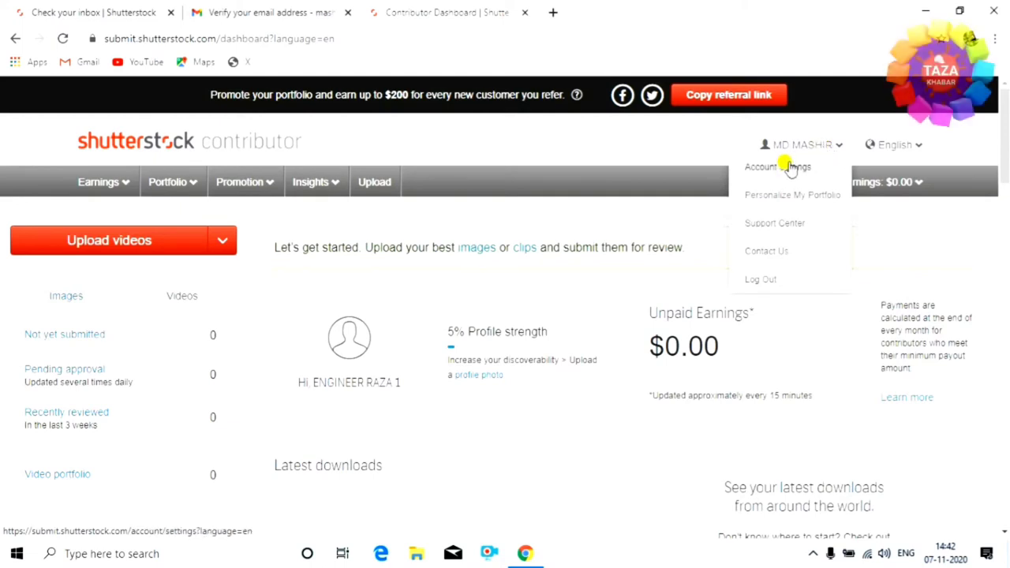
left_click(792, 169)
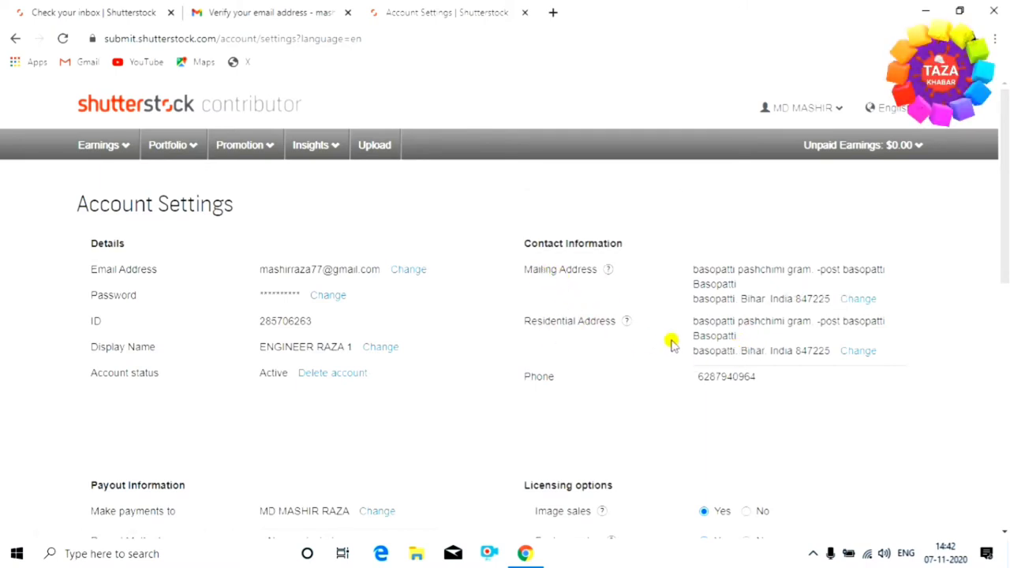
scroll(615, 394, "down", 2)
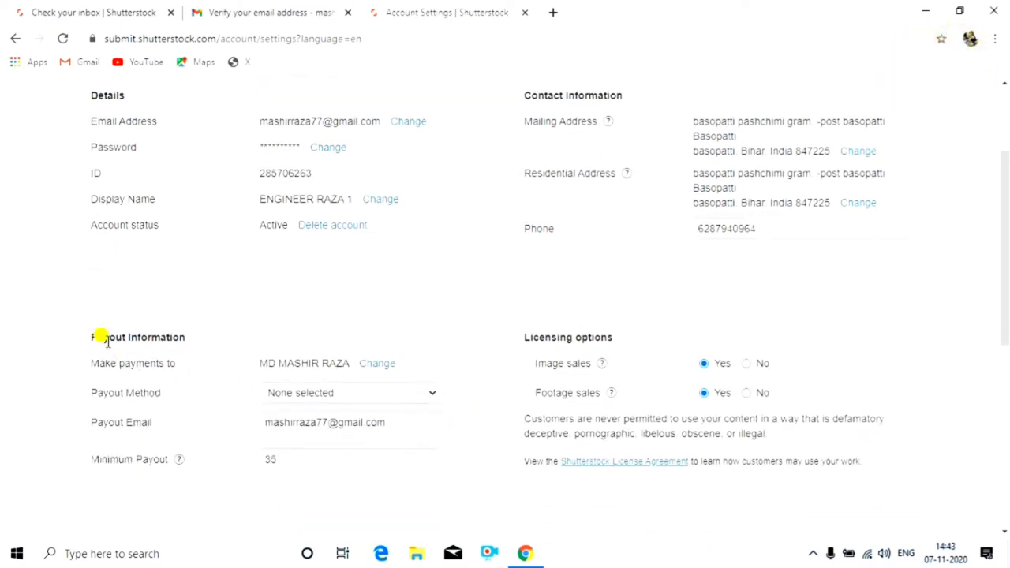
scroll(126, 345, "down", 1)
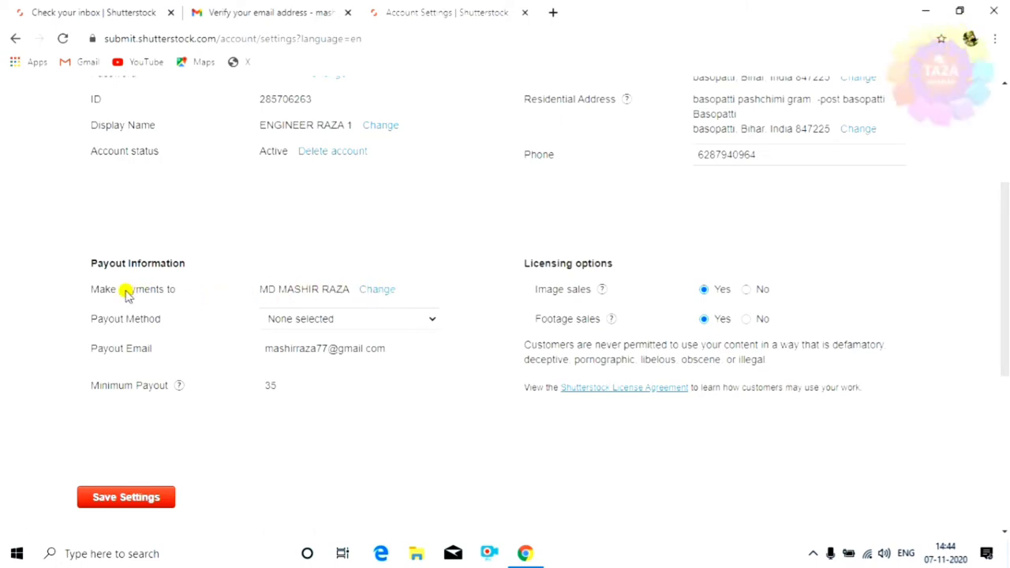
left_click(398, 319)
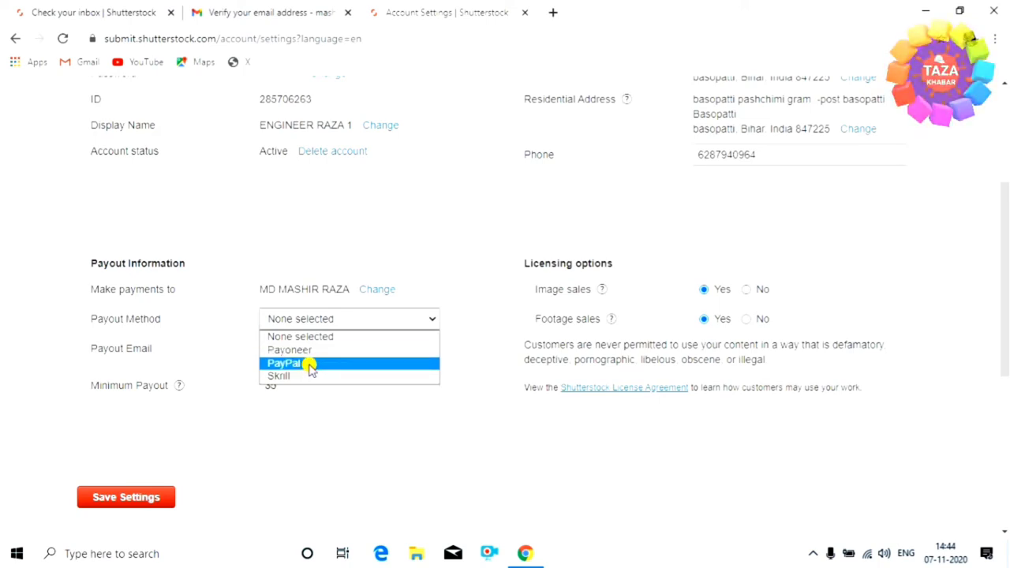
left_click(310, 365)
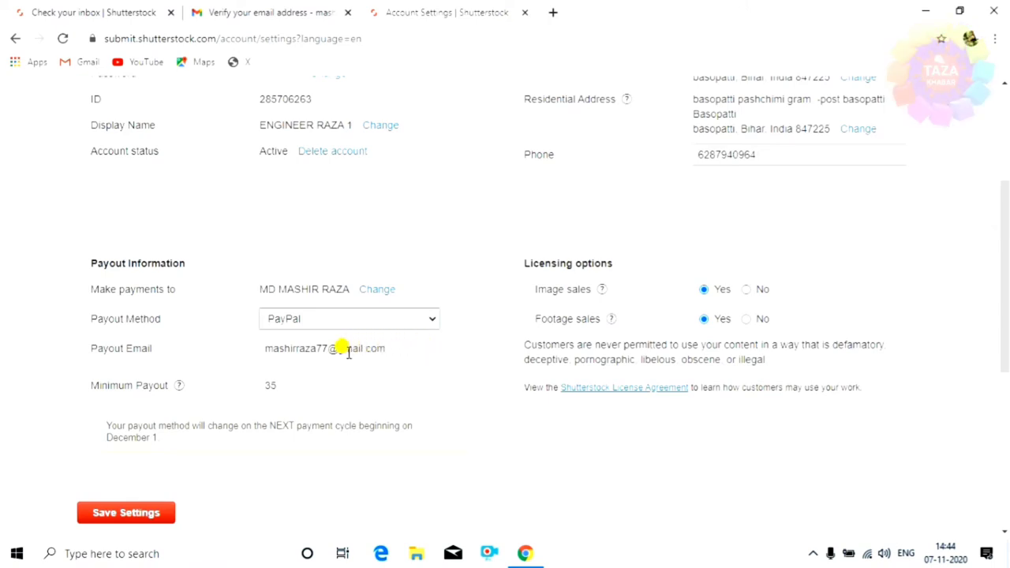
- Enter the PayPal payout email address and set the minimum payout to 100
left_click(325, 343)
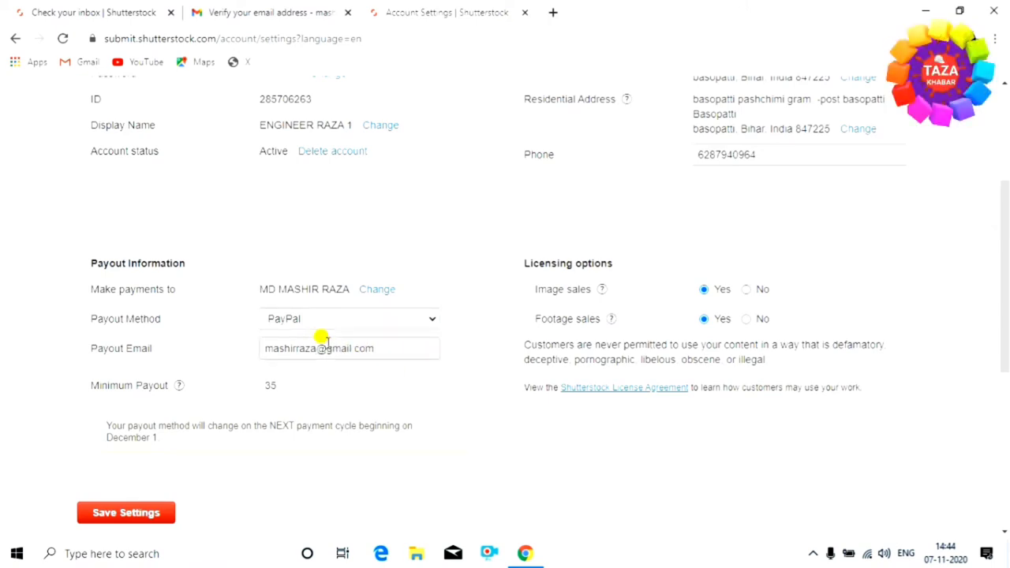
left_click(450, 385)
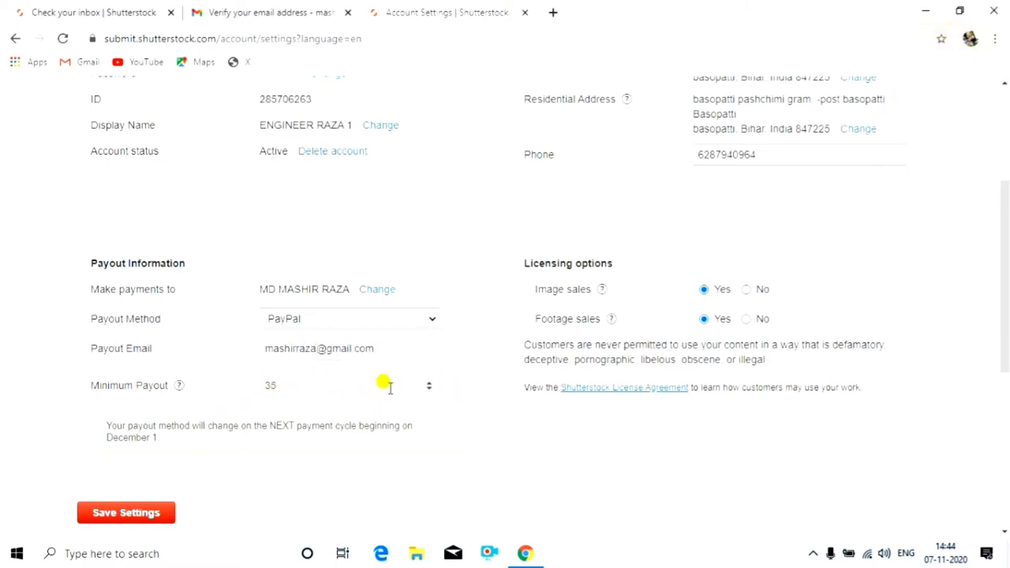
left_click(277, 383)
key("BackSpace")
key("BackSpace")
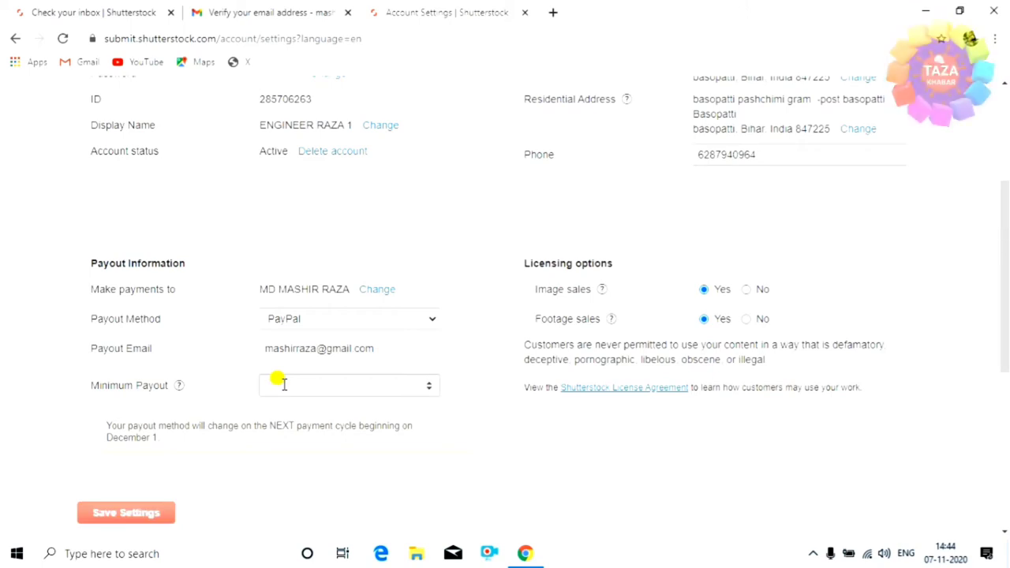
type("100")
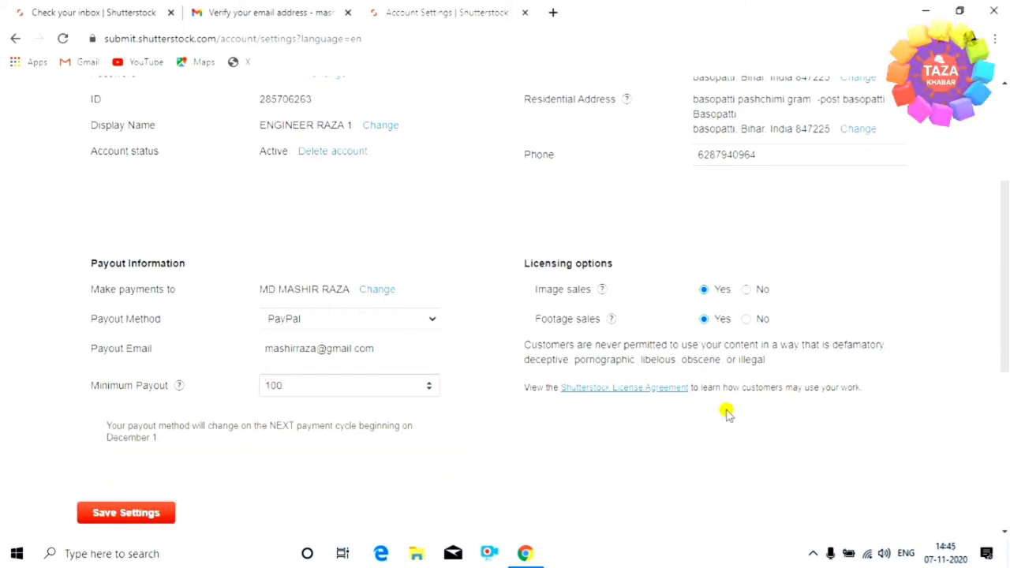
- Save the account settings
scroll(576, 444, "down", 2)
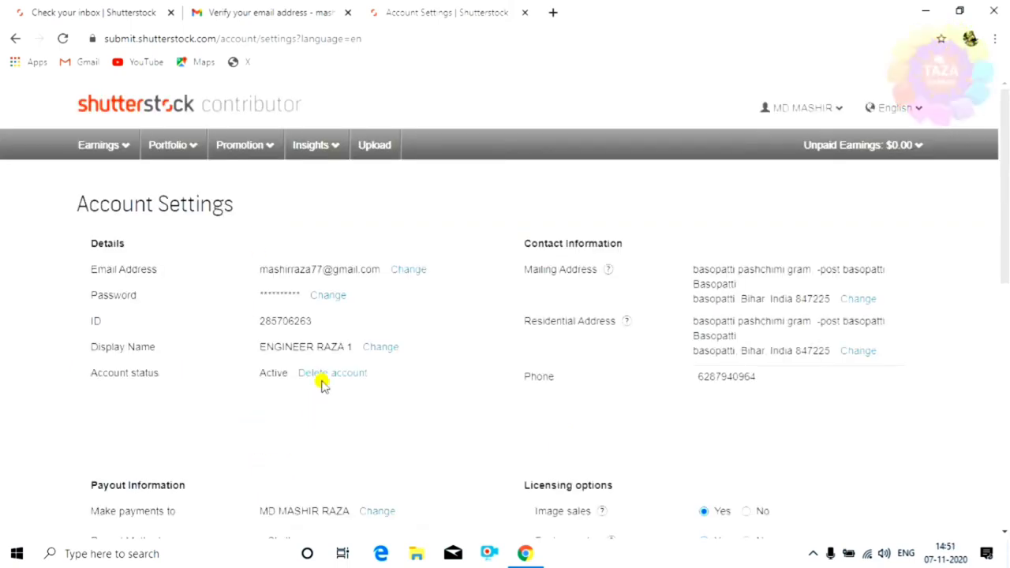
scroll(314, 408, "down", 5)
left_click(119, 352)
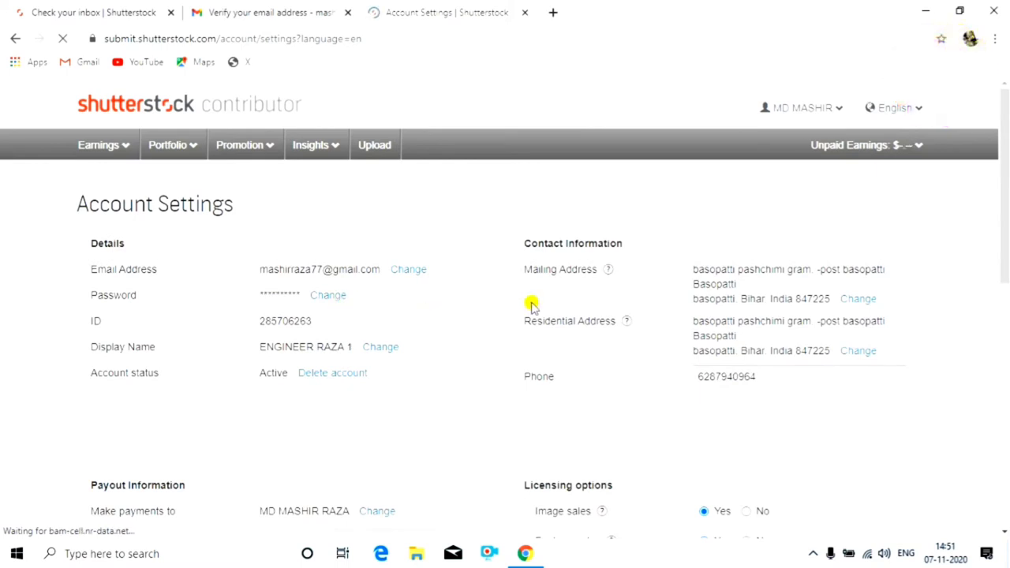
- Open the page for personalizing the contributor portfolio and look over its details section
left_click(857, 101)
left_click(823, 108)
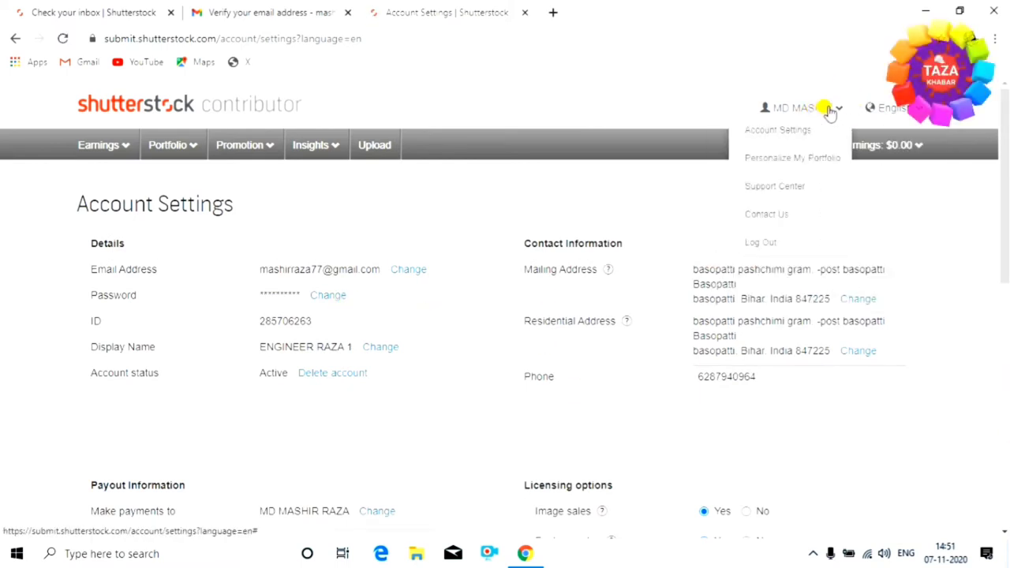
left_click(802, 162)
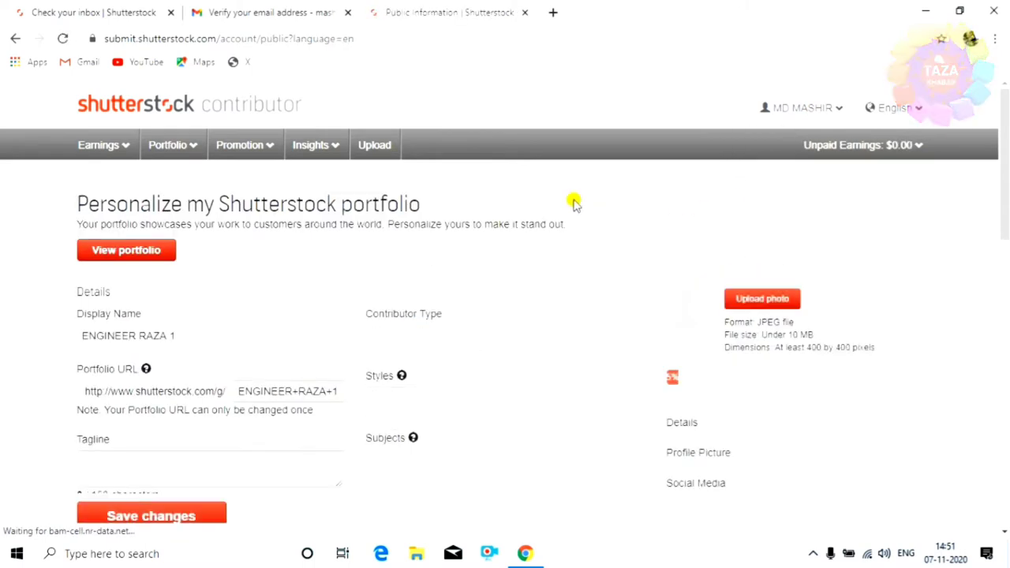
scroll(473, 198, "down", 1)
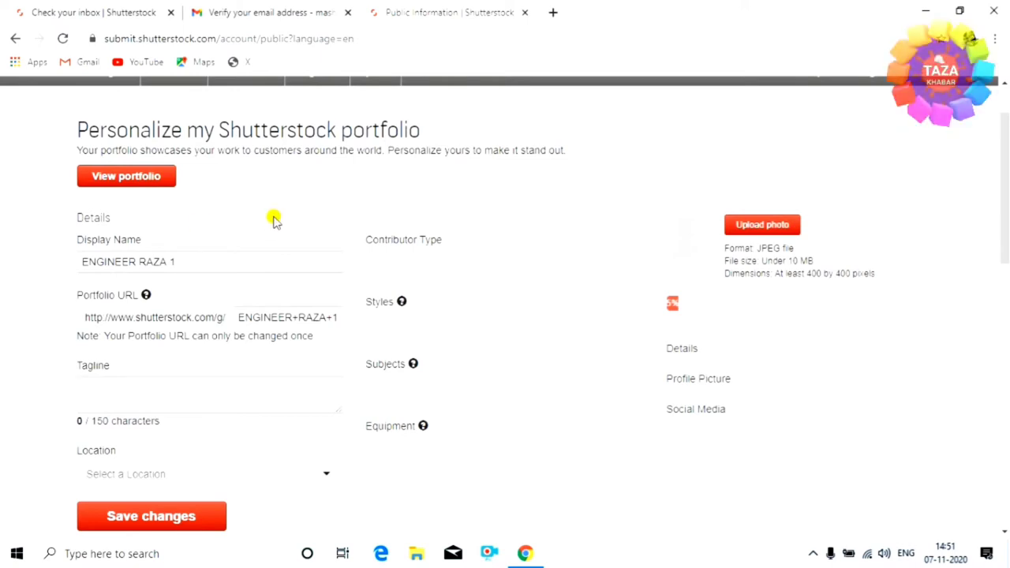
scroll(273, 221, "up", 1)
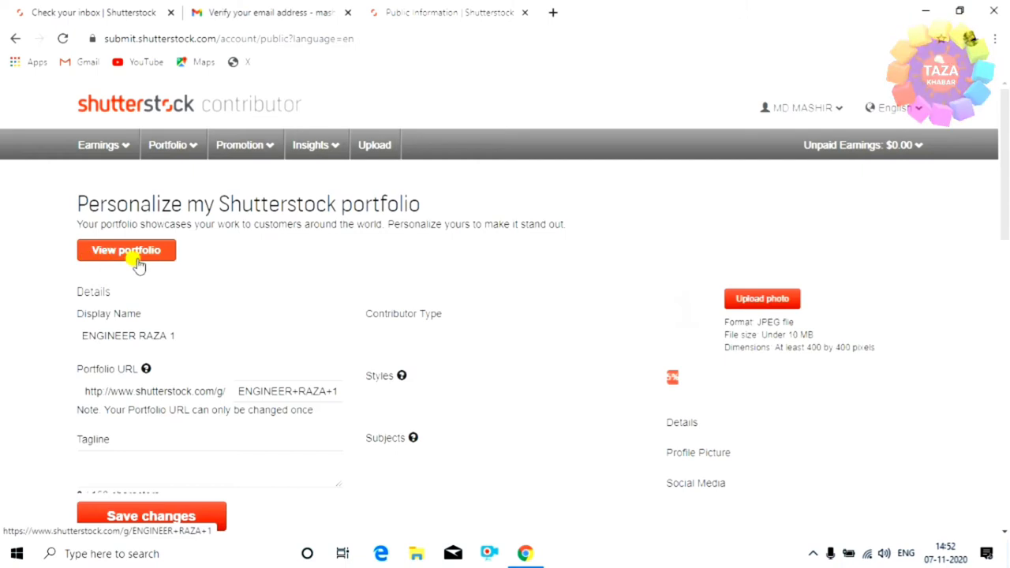
- View the location choices in the portfolio details and close the list
scroll(177, 259, "down", 2)
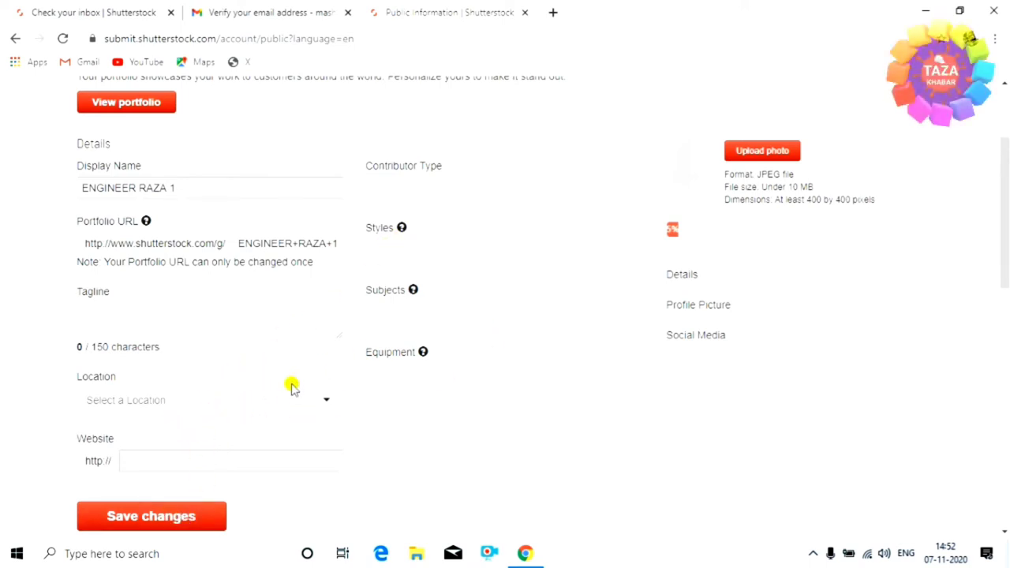
left_click(316, 404)
left_click(447, 424)
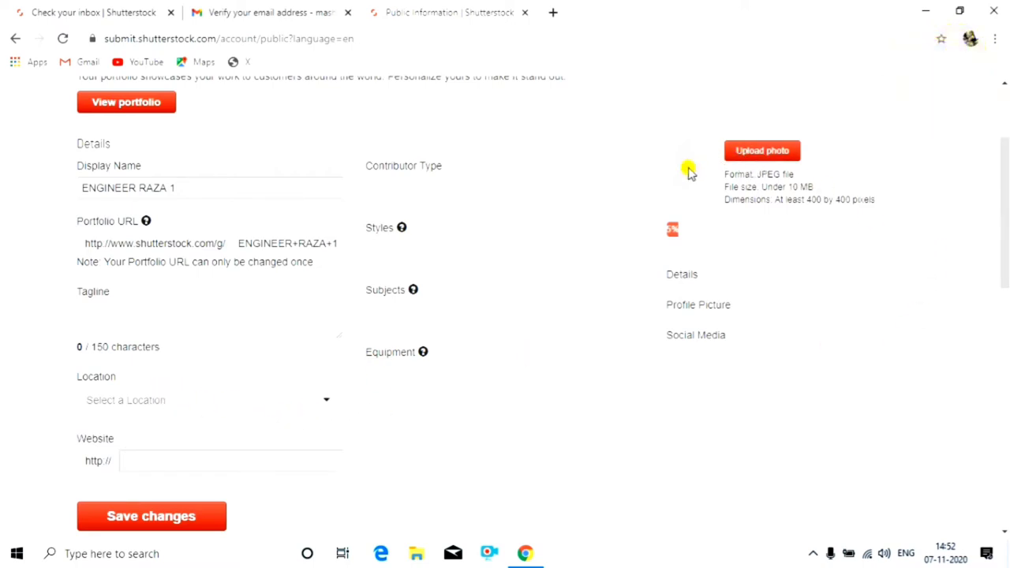
- Browse the NK folder on the desktop for a profile photo to upload
left_click(756, 157)
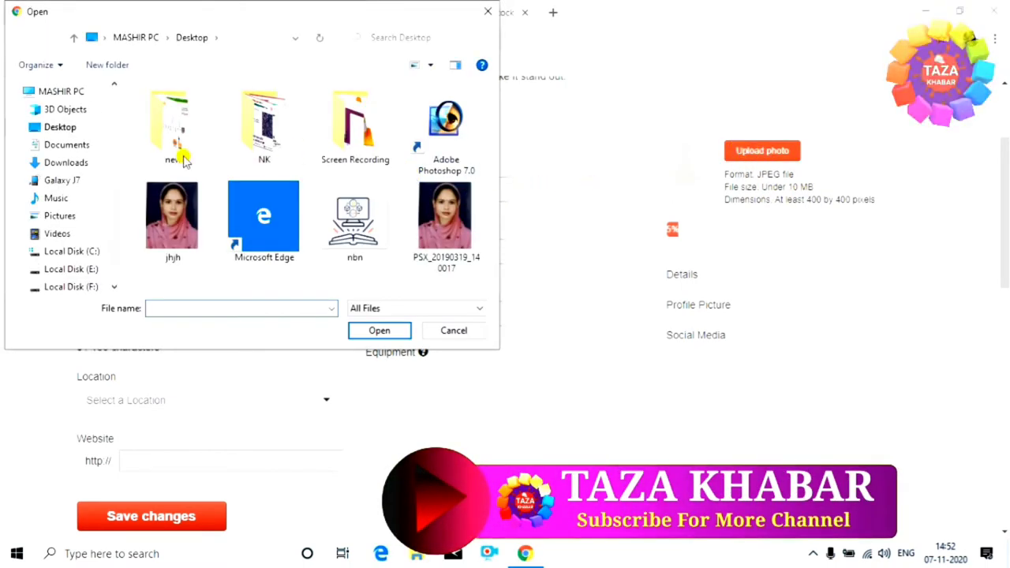
double_click(253, 134)
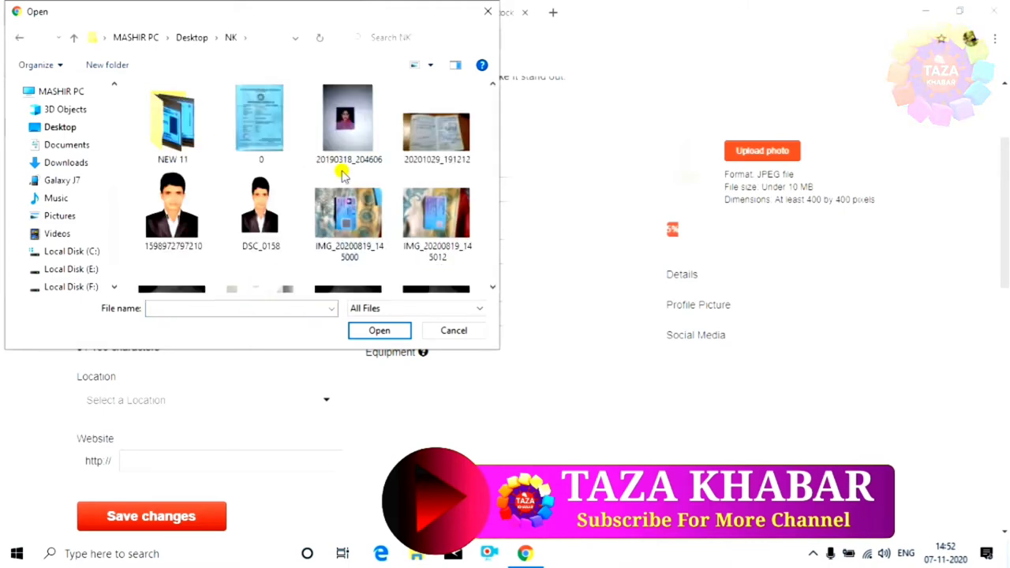
scroll(343, 169, "down", 3)
scroll(352, 187, "down", 2)
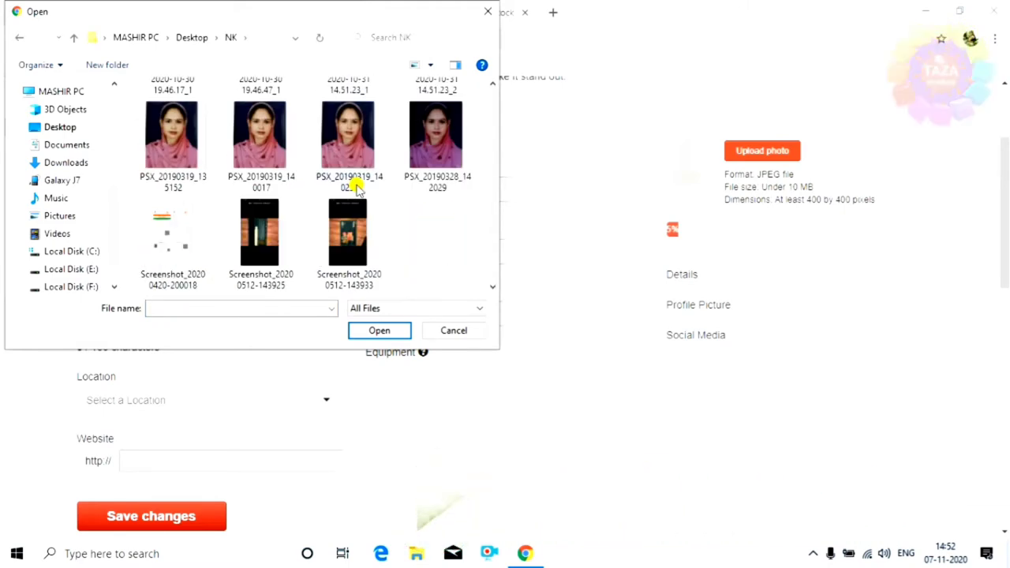
scroll(355, 182, "down", 3)
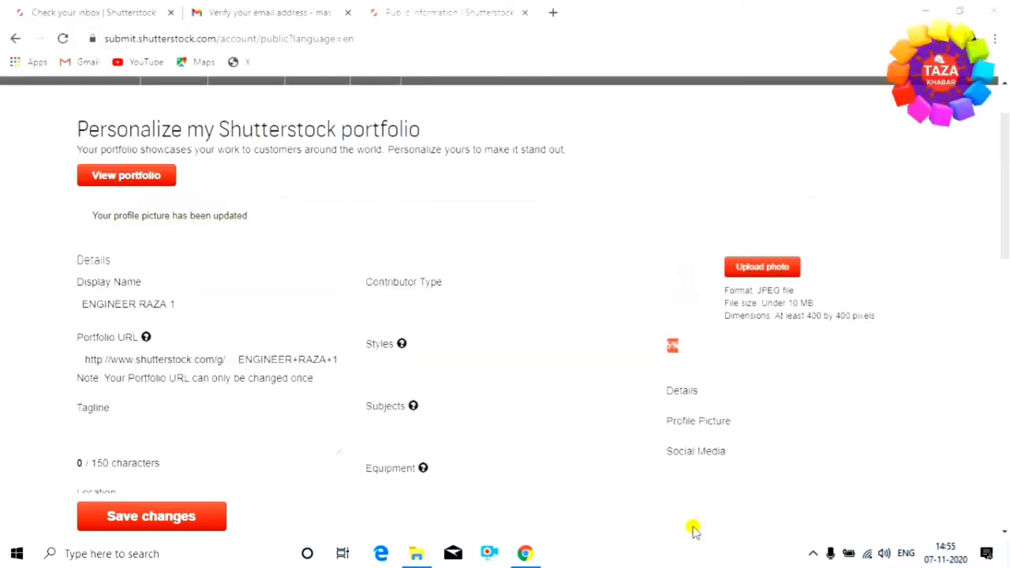
- Upload the desktop image 20170413_133027 as the portfolio's profile picture
left_click(738, 268)
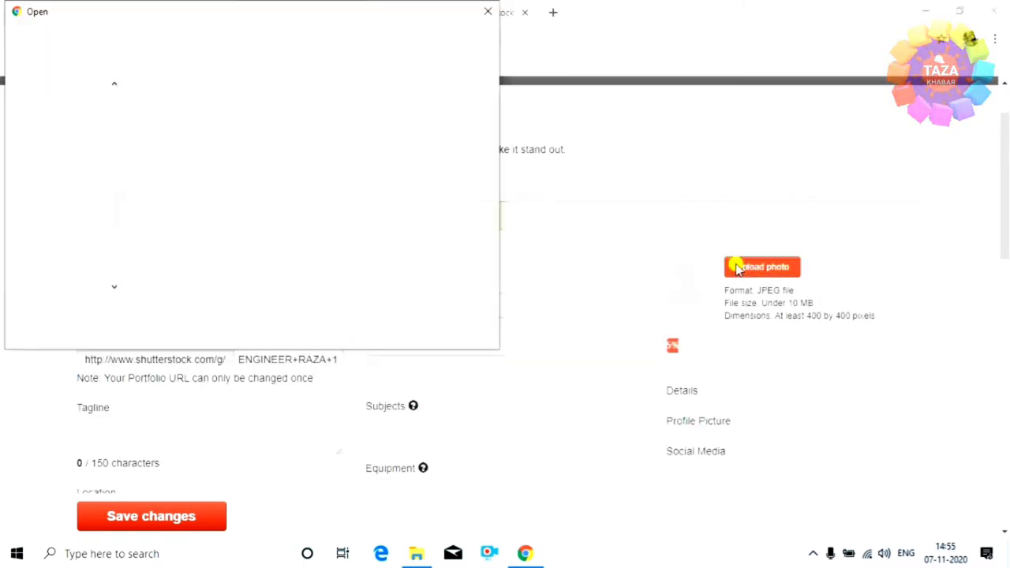
left_click(347, 206)
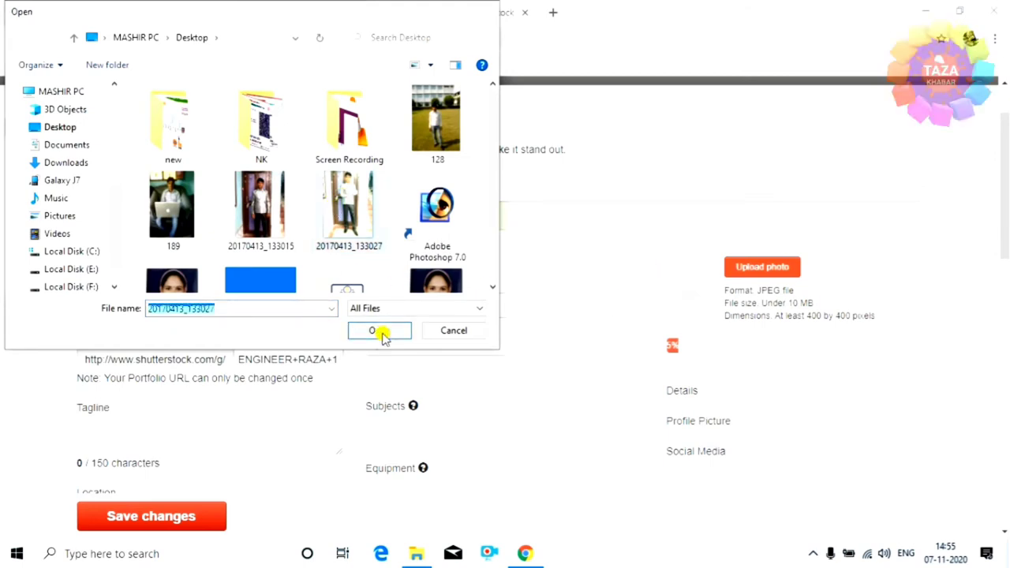
left_click(380, 331)
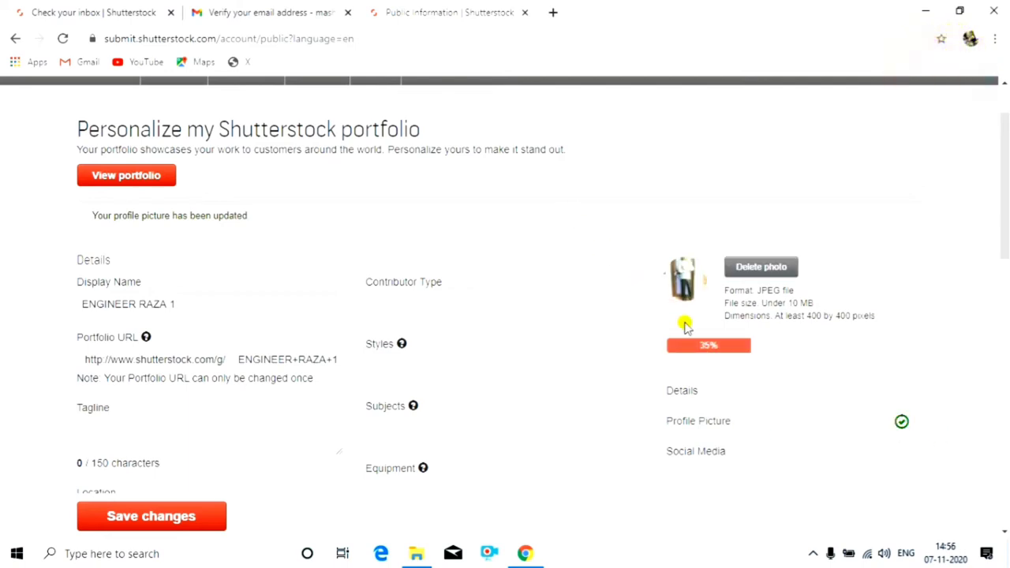
- Review the portfolio's social media, biography and public sets sections, and save the changes
scroll(678, 293, "down", 3)
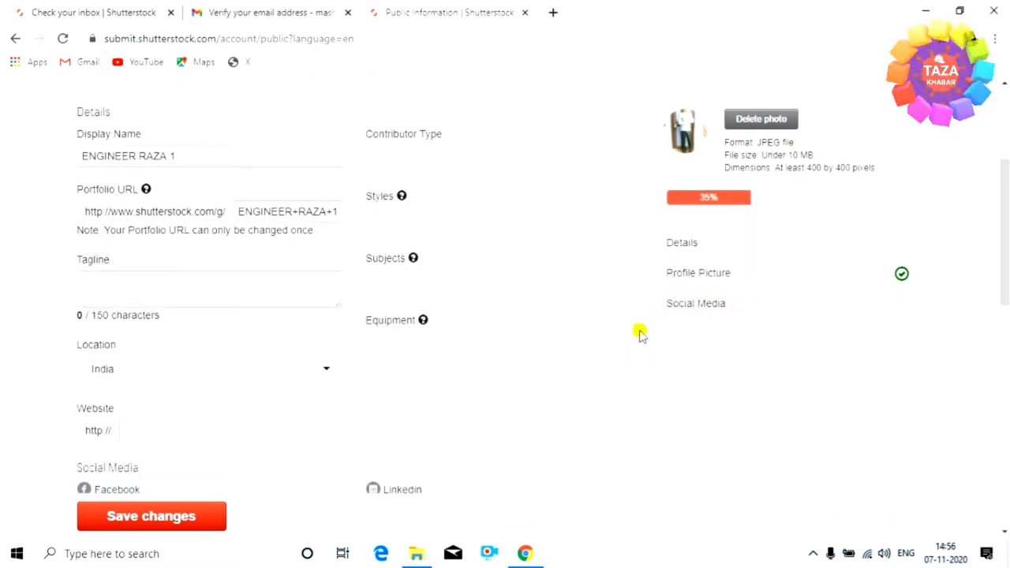
scroll(209, 395, "down", 2)
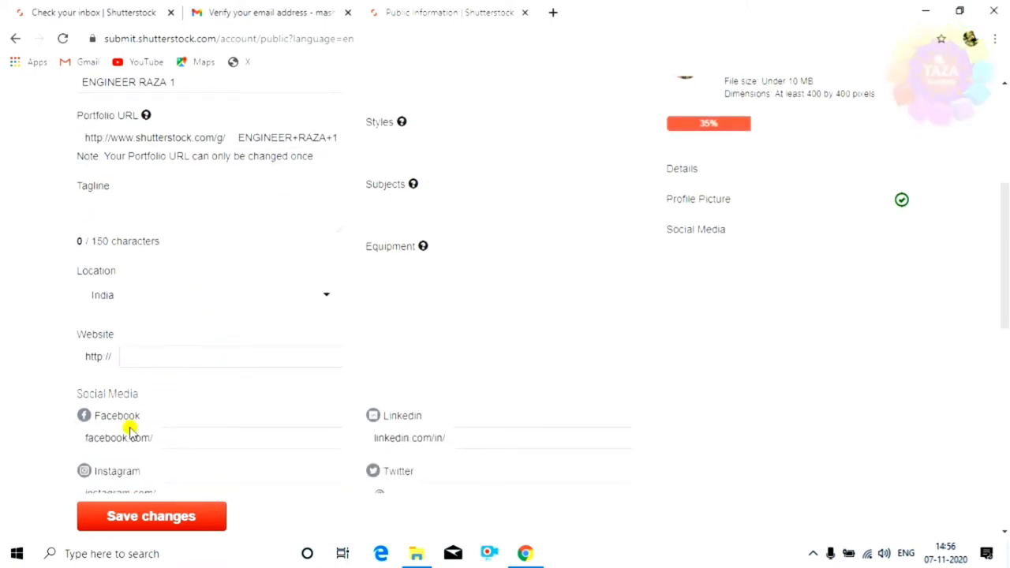
scroll(252, 442, "down", 1)
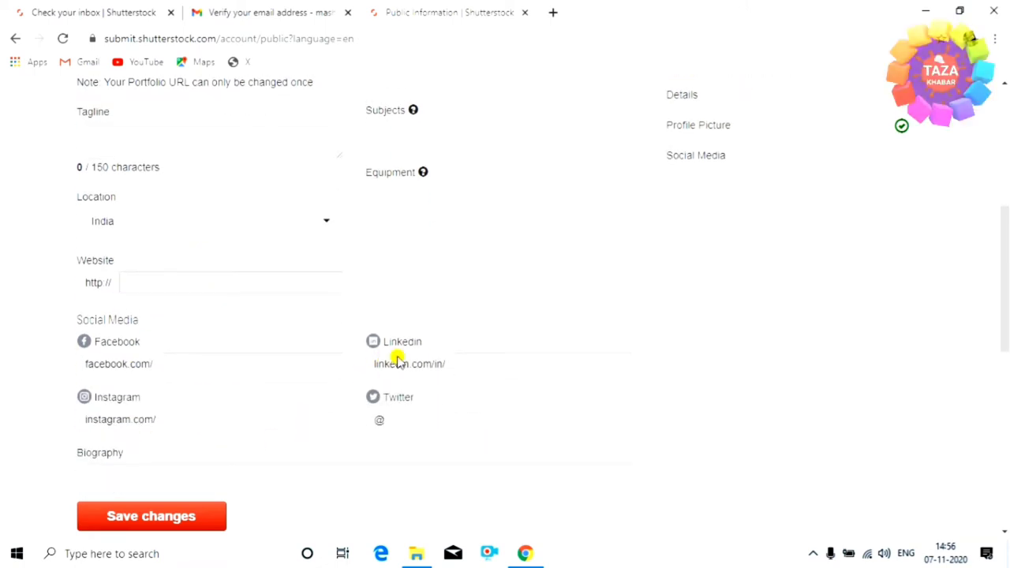
scroll(435, 426, "down", 2)
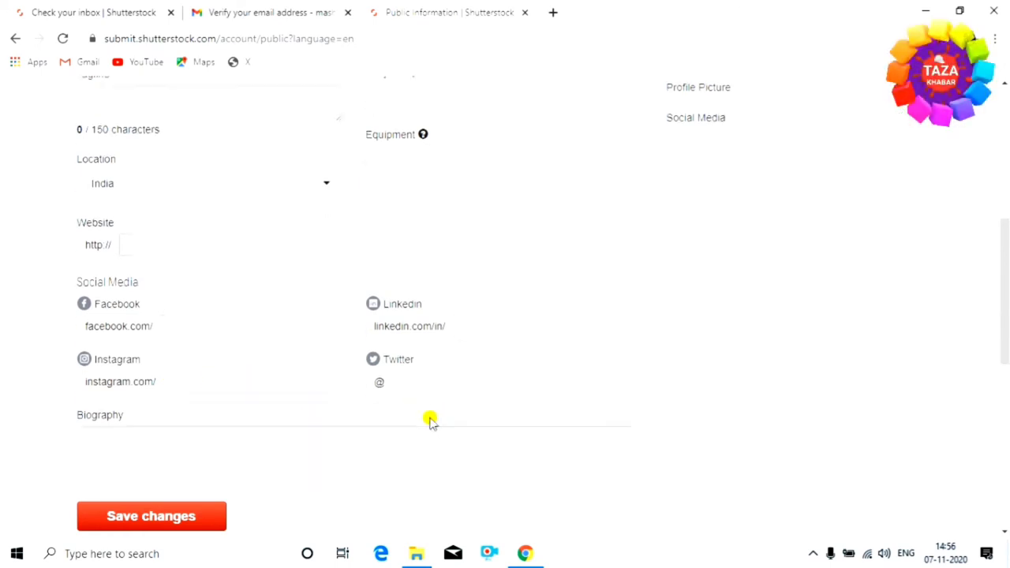
left_click(102, 338)
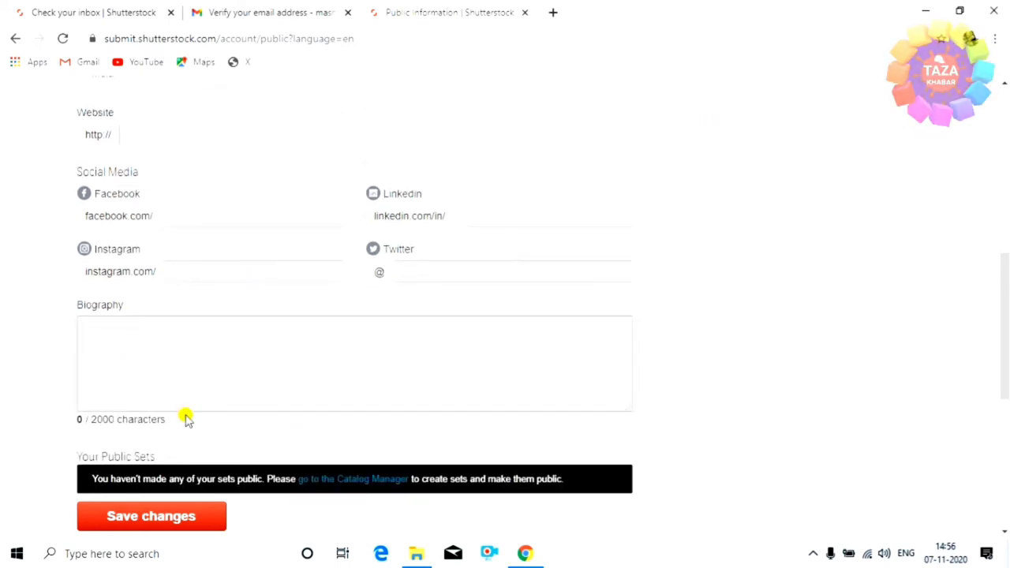
scroll(36, 386, "down", 2)
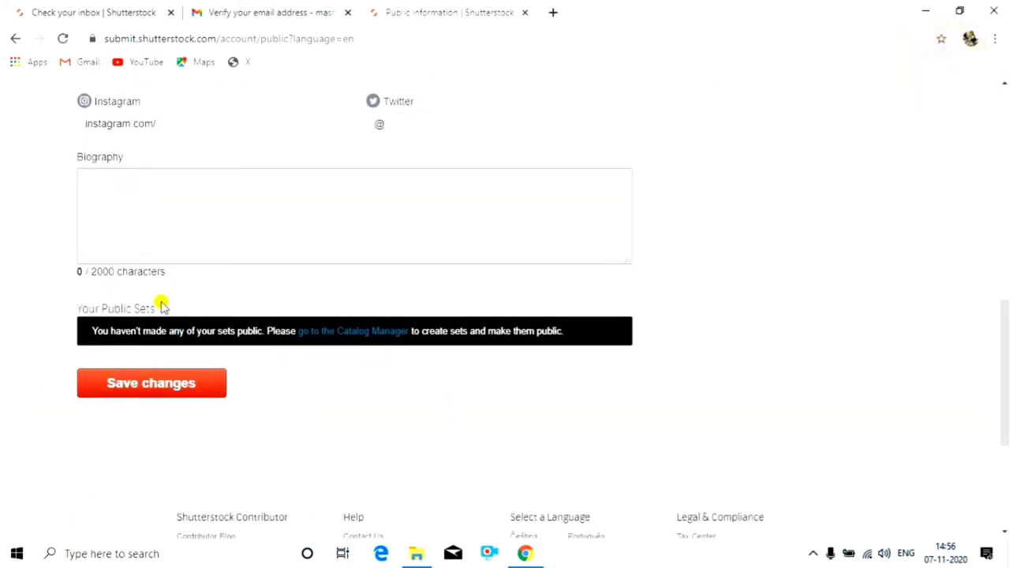
scroll(268, 272, "up", 3)
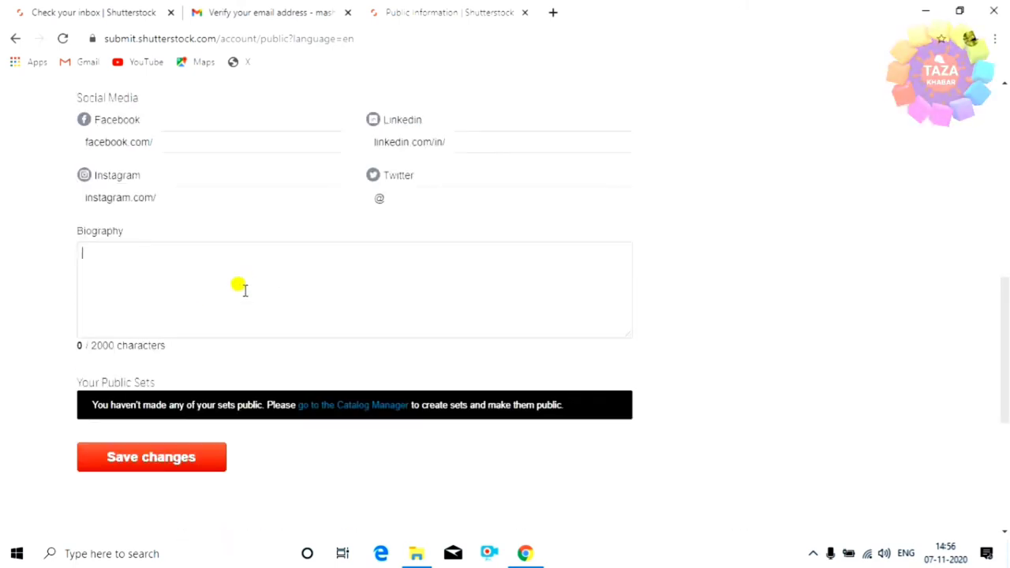
left_click(234, 408)
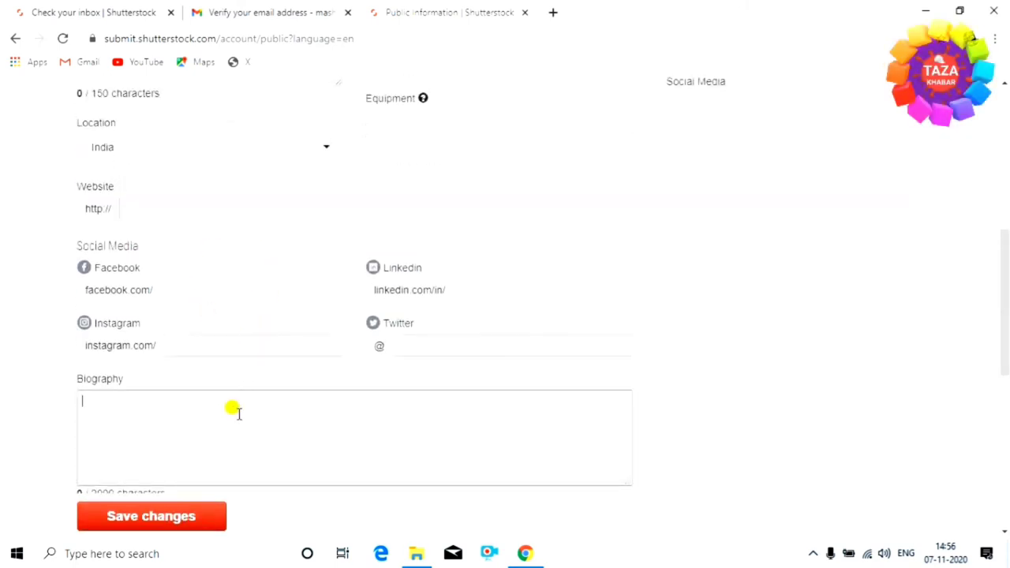
scroll(236, 405, "down", 1)
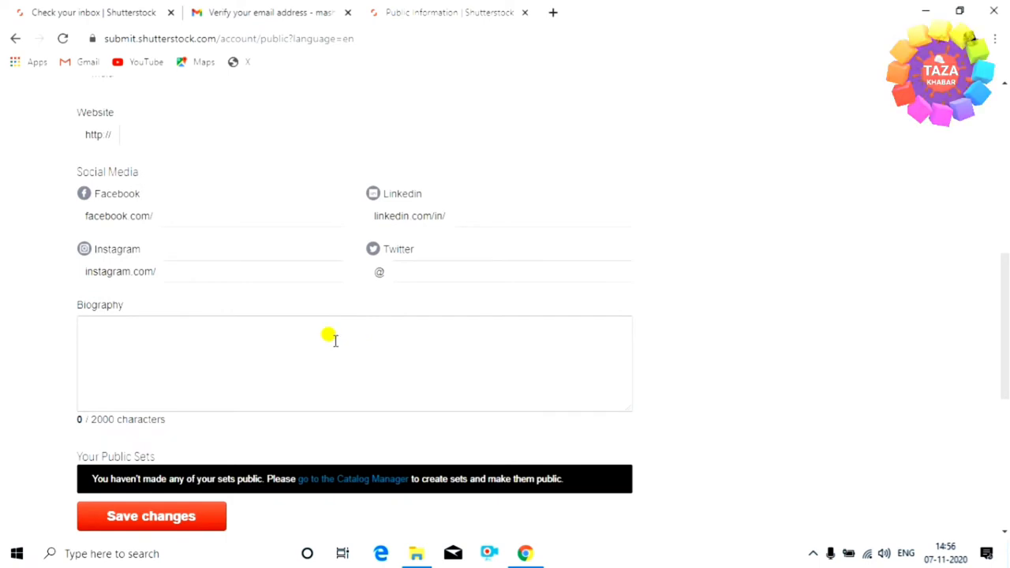
left_click(145, 524)
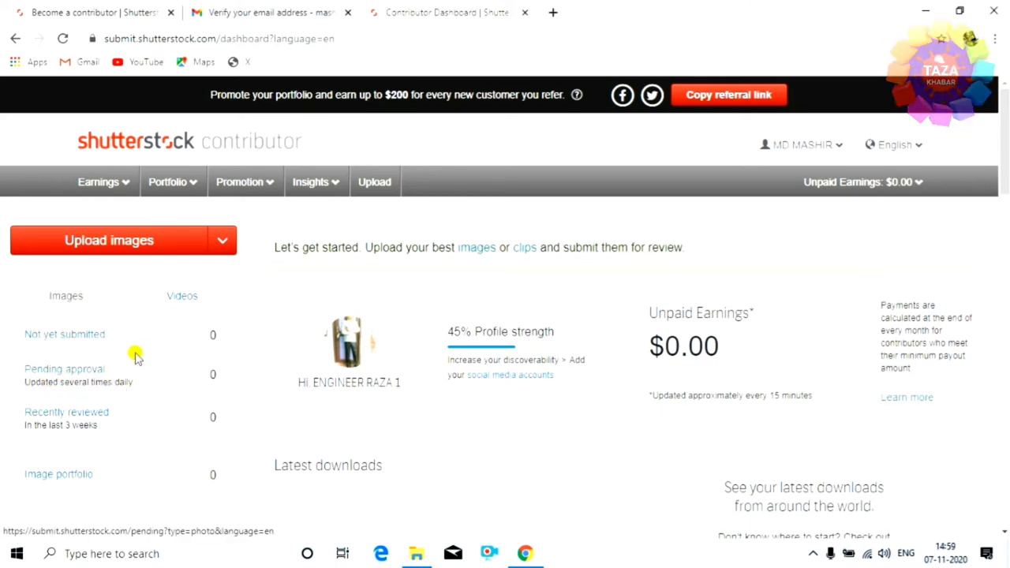
- Look over the dashboard's submission status, downloads and lifetime earnings, and reveal the video option for uploading
scroll(131, 359, "down", 1)
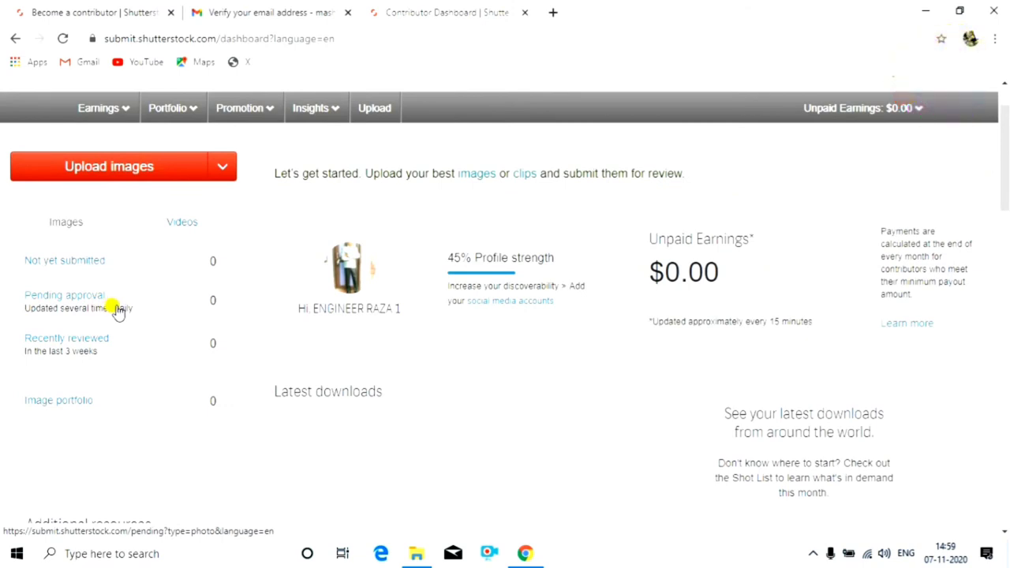
scroll(125, 310, "down", 1)
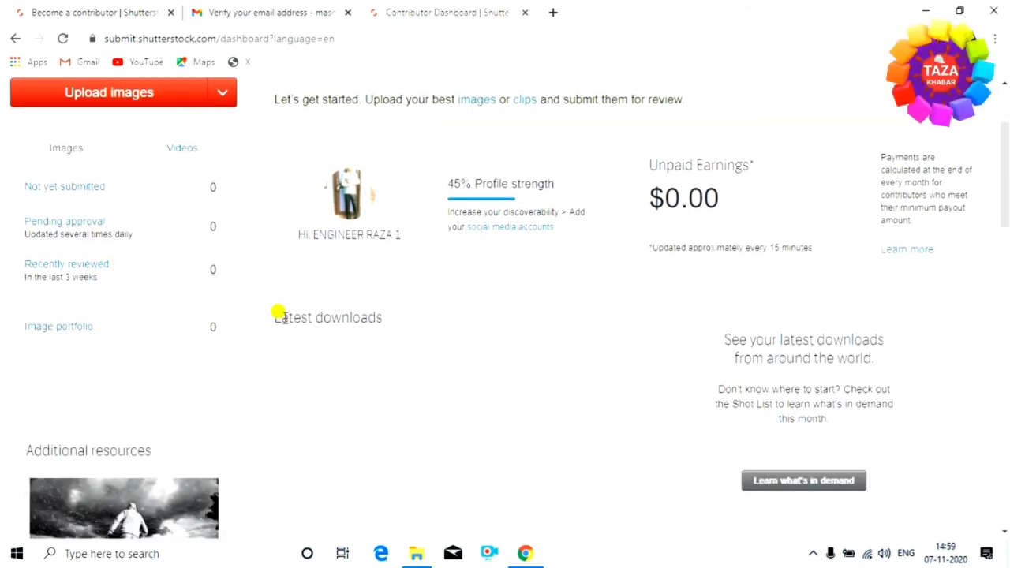
scroll(316, 341, "down", 5)
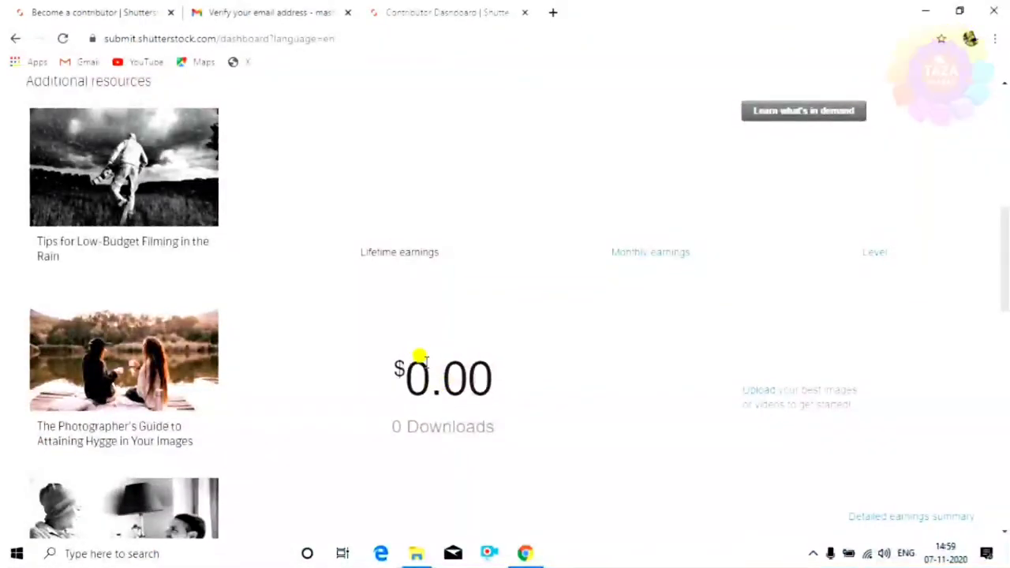
scroll(493, 380, "up", 2)
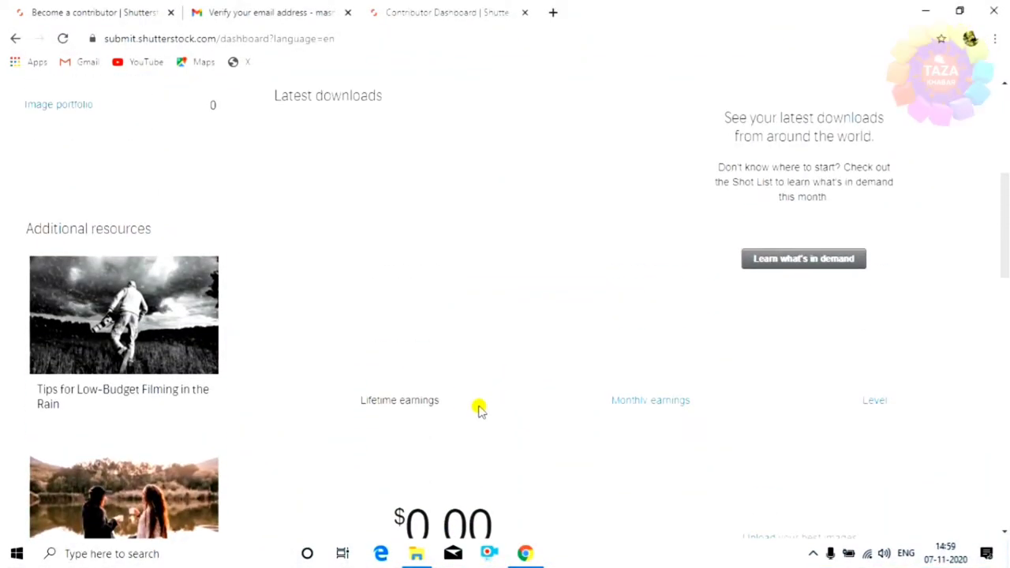
scroll(479, 410, "up", 2)
scroll(479, 410, "up", 2)
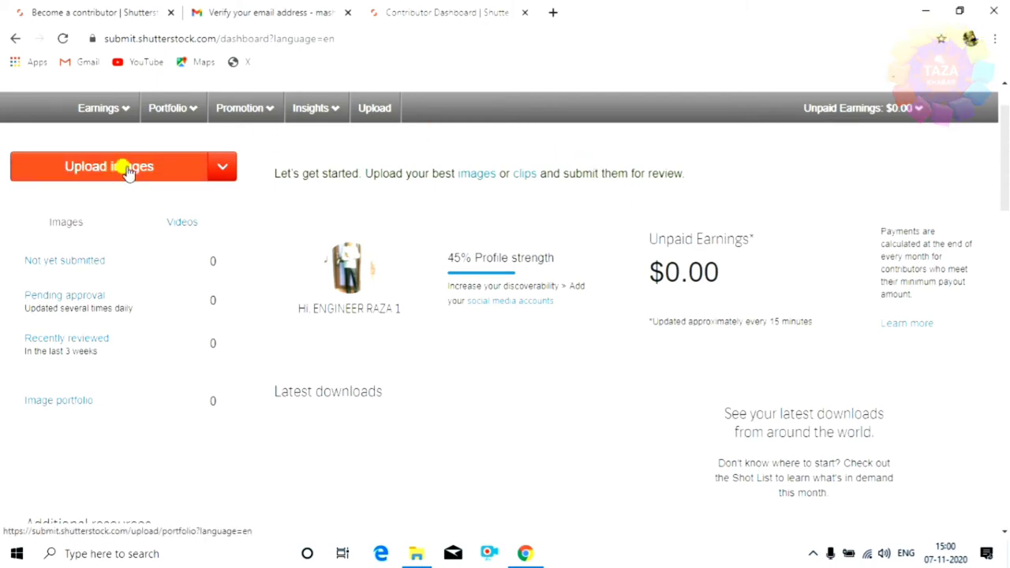
left_click(221, 167)
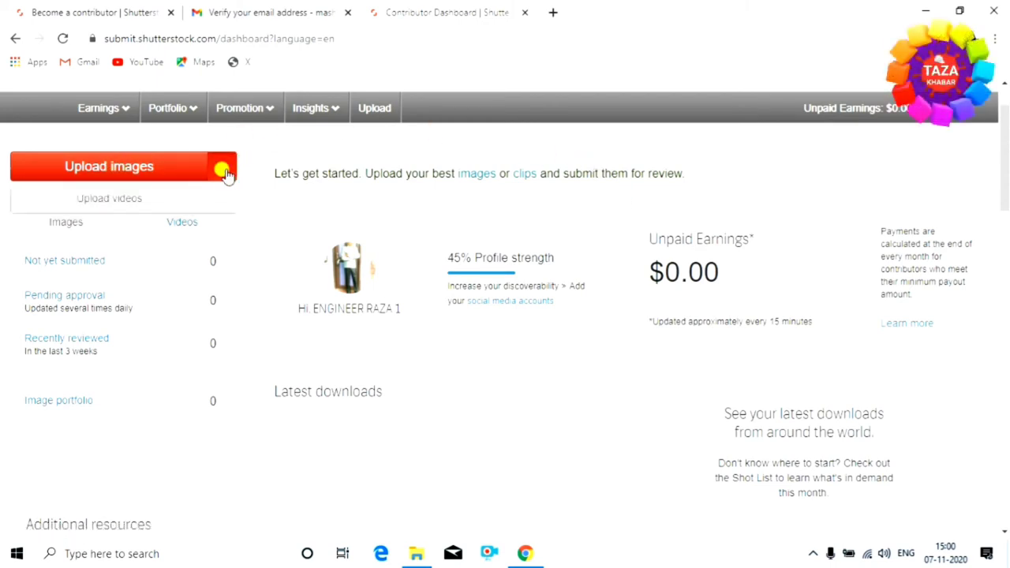
- Review the instructions for uploading, describing and submitting videos, and return to the contributor dashboard
left_click(114, 199)
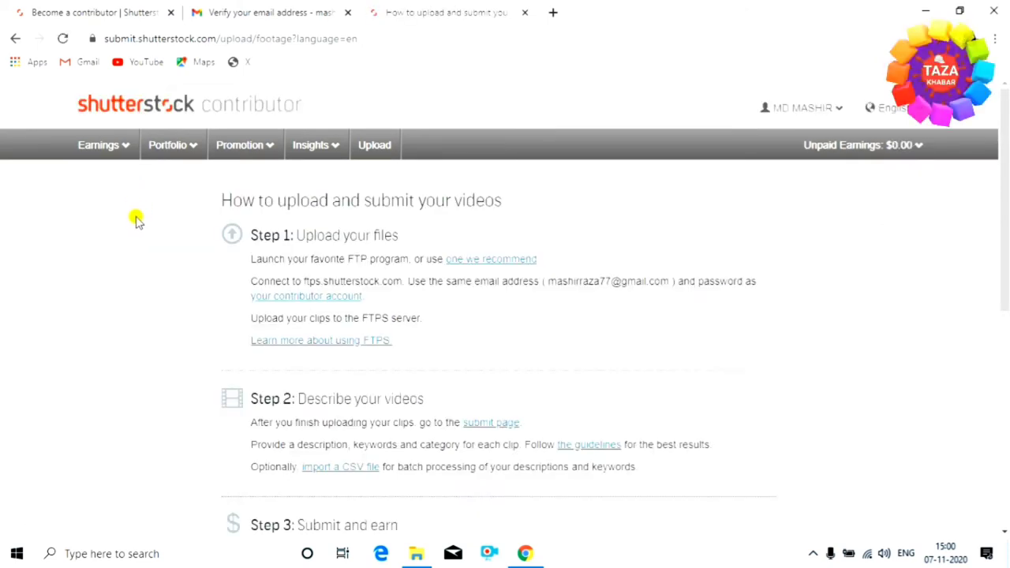
scroll(190, 190, "down", 3)
scroll(189, 189, "down", 1)
scroll(190, 190, "up", 2)
scroll(189, 190, "down", 1)
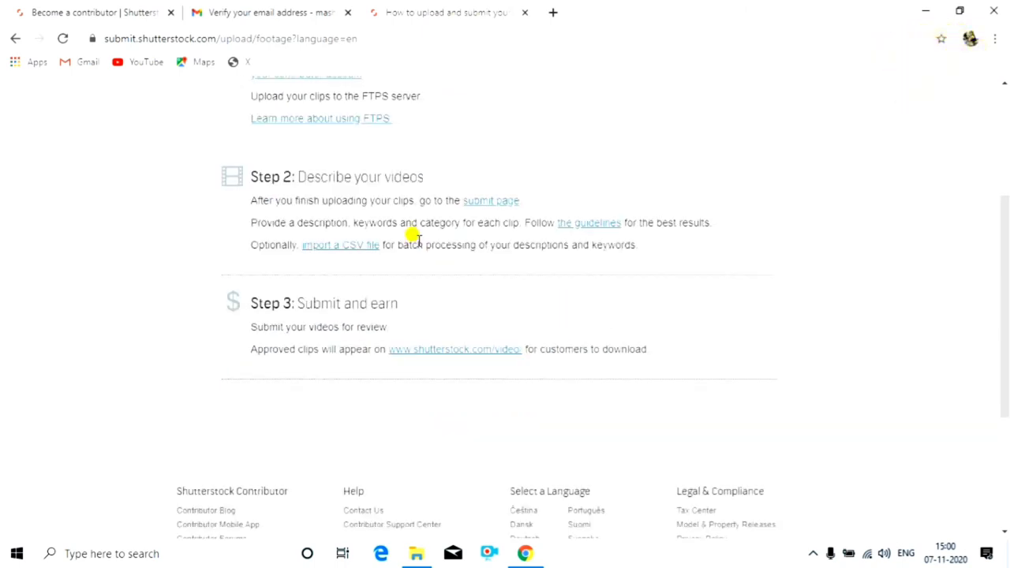
scroll(410, 237, "up", 1)
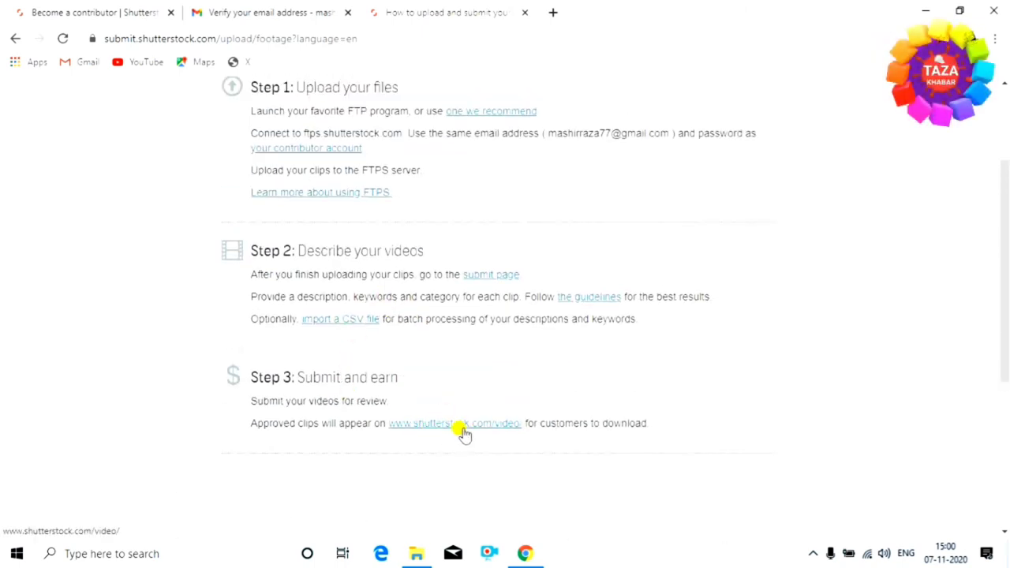
scroll(471, 426, "up", 2)
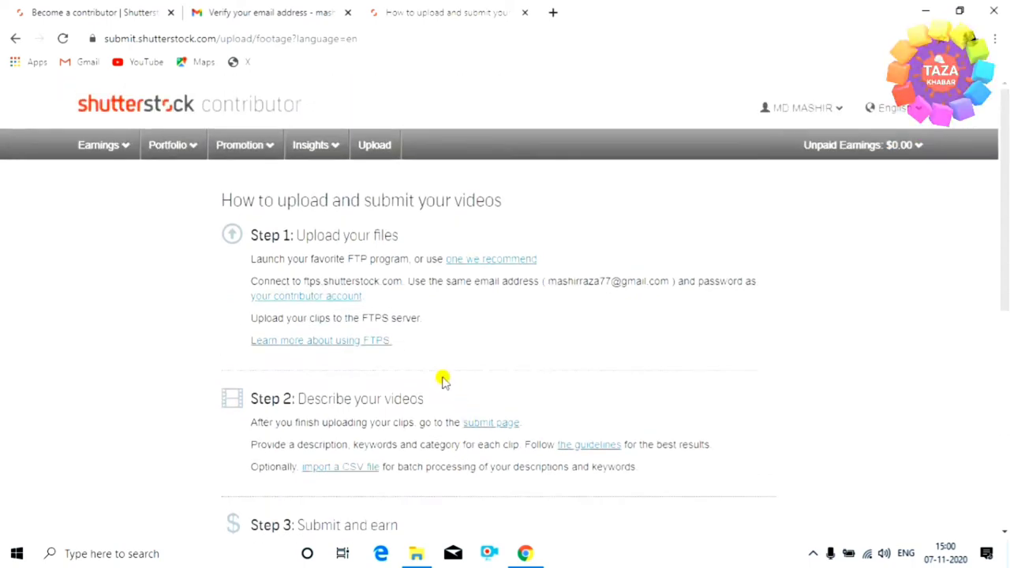
left_click(15, 37)
- Open the image upload page from the dashboard and acknowledge the content guidelines
mouse_move(139, 184)
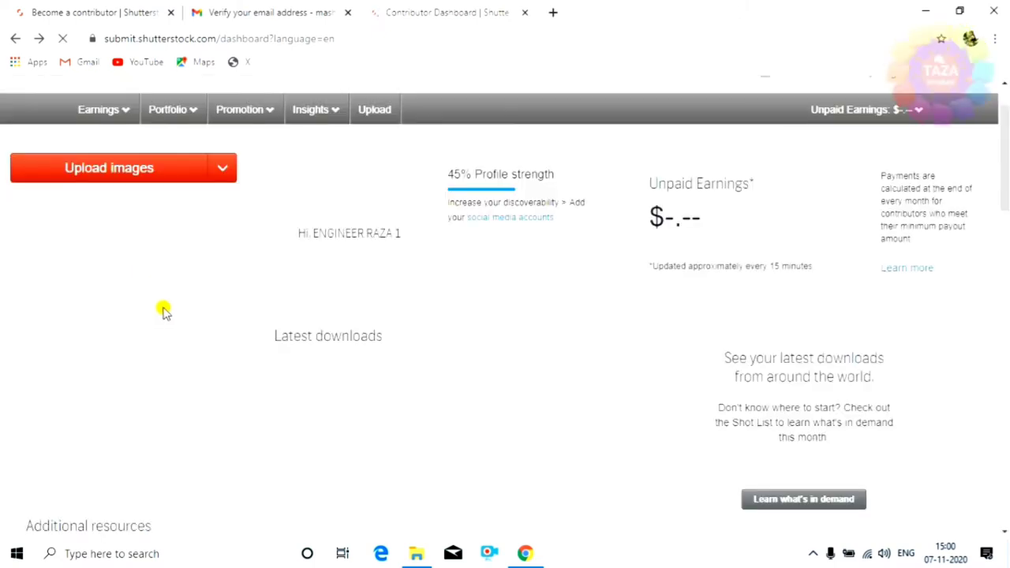
left_click(128, 175)
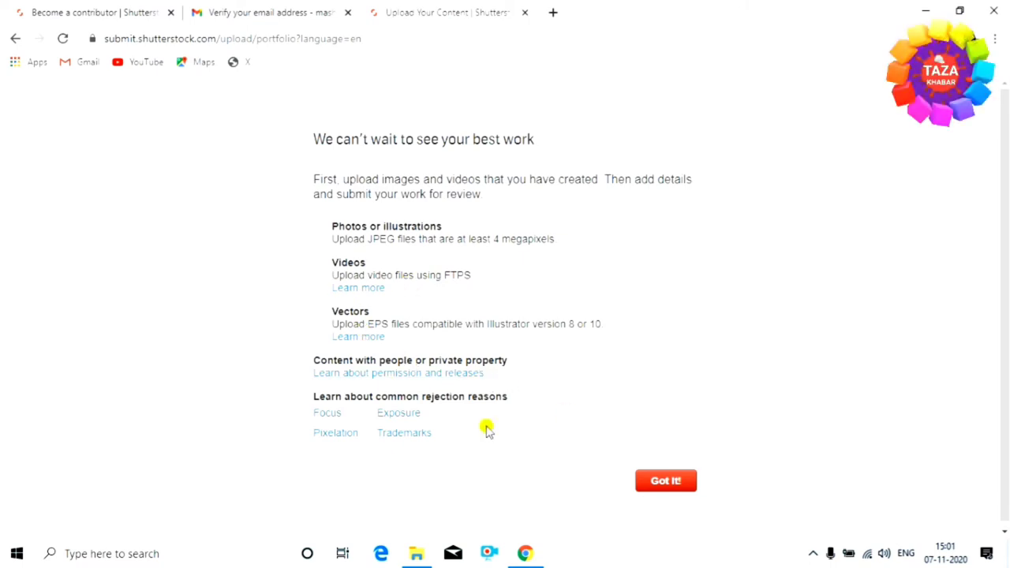
left_click(666, 482)
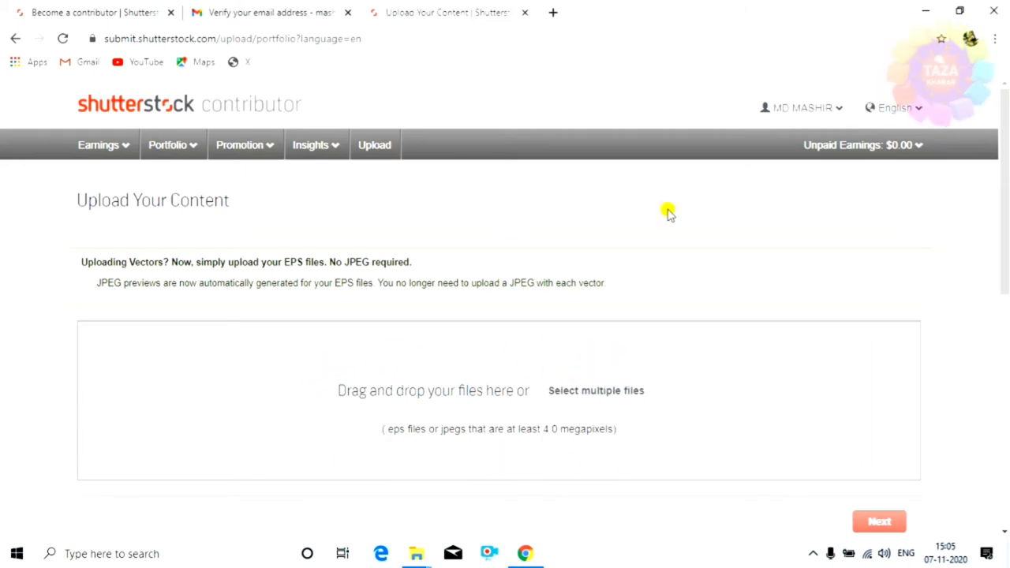
mouse_move(813, 154)
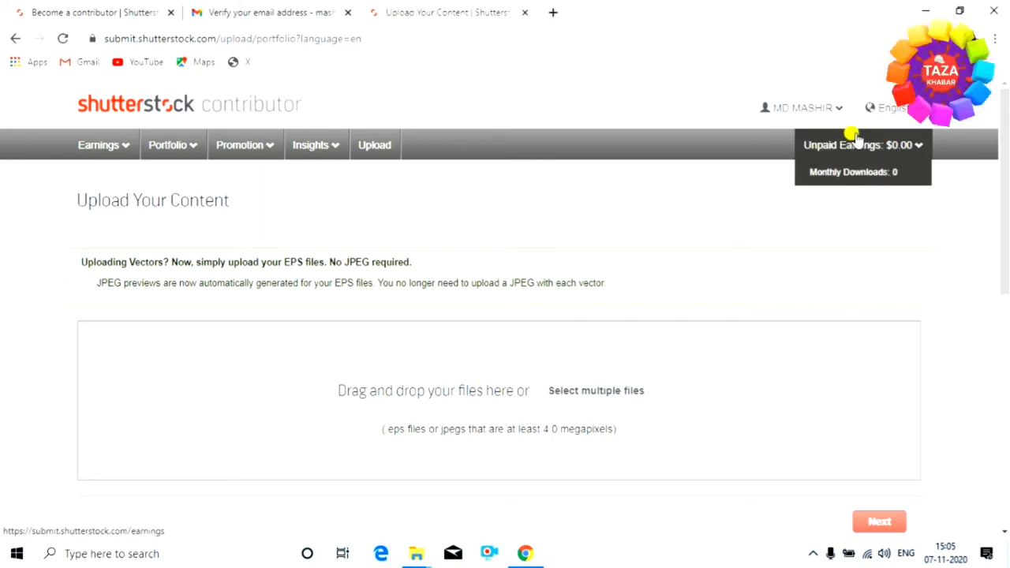
mouse_move(919, 115)
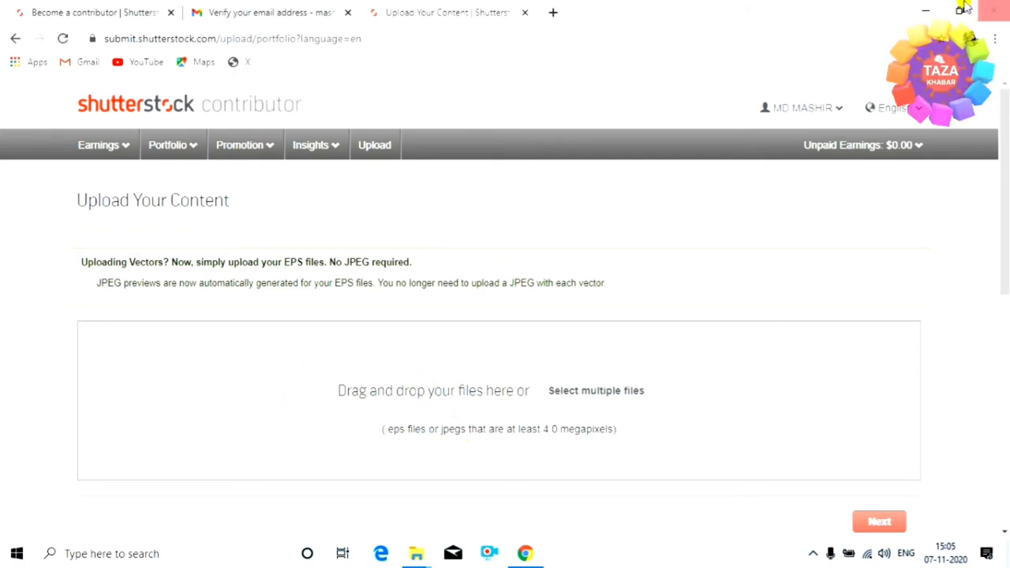
- Add the desktop photo 20201107_141024 to the upload area
left_click(923, 11)
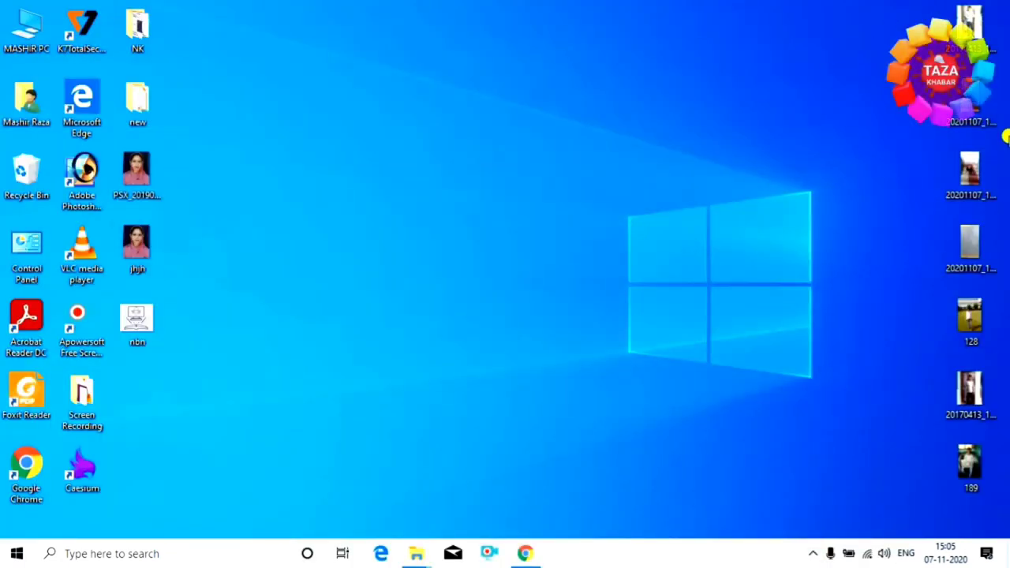
left_click_drag(920, 142, 178, 326)
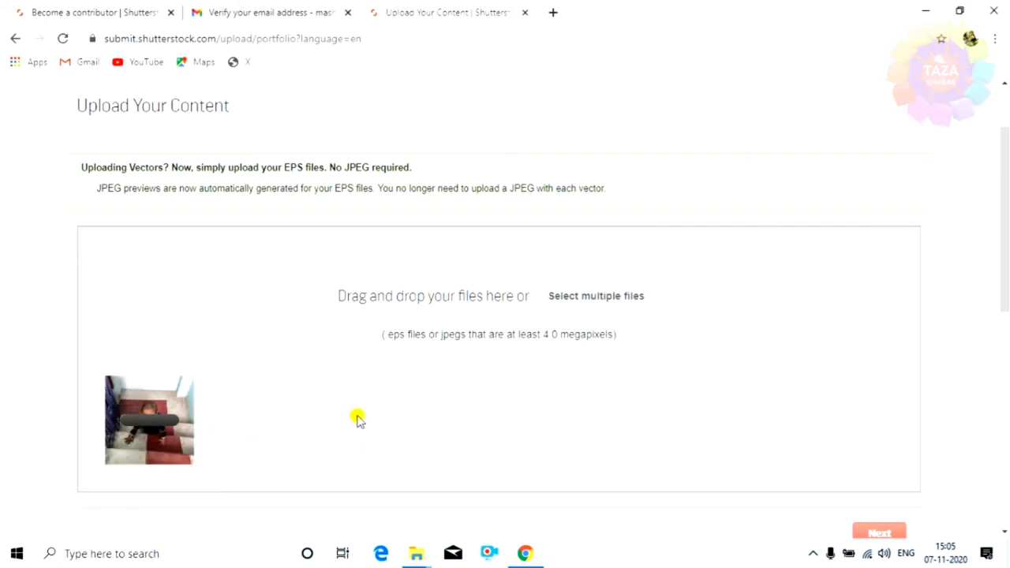
scroll(347, 391, "down", 1)
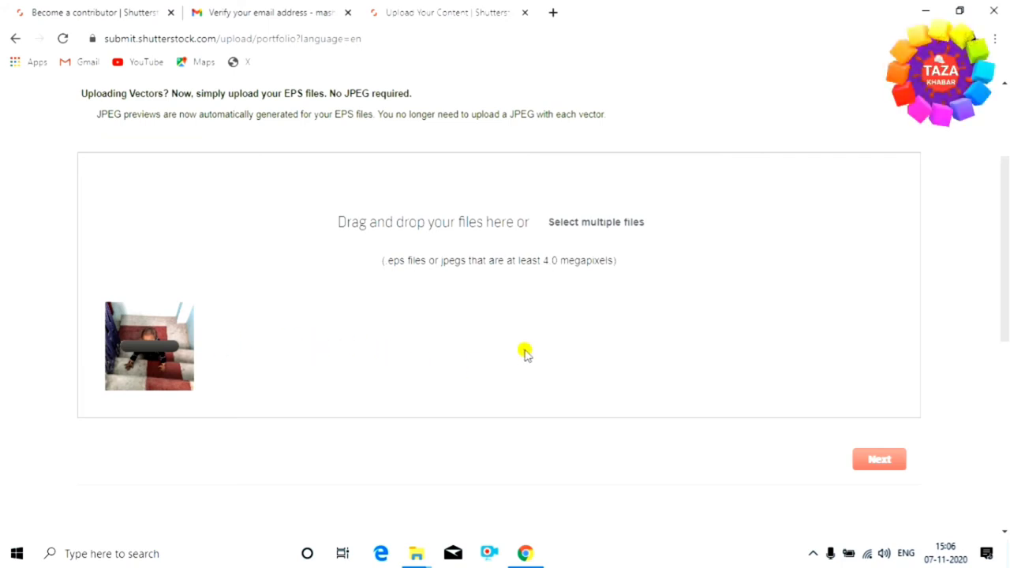
- Add the desktop image 20170413_133027 to the upload, and continue to adding details on the Submit content page
left_click(605, 231)
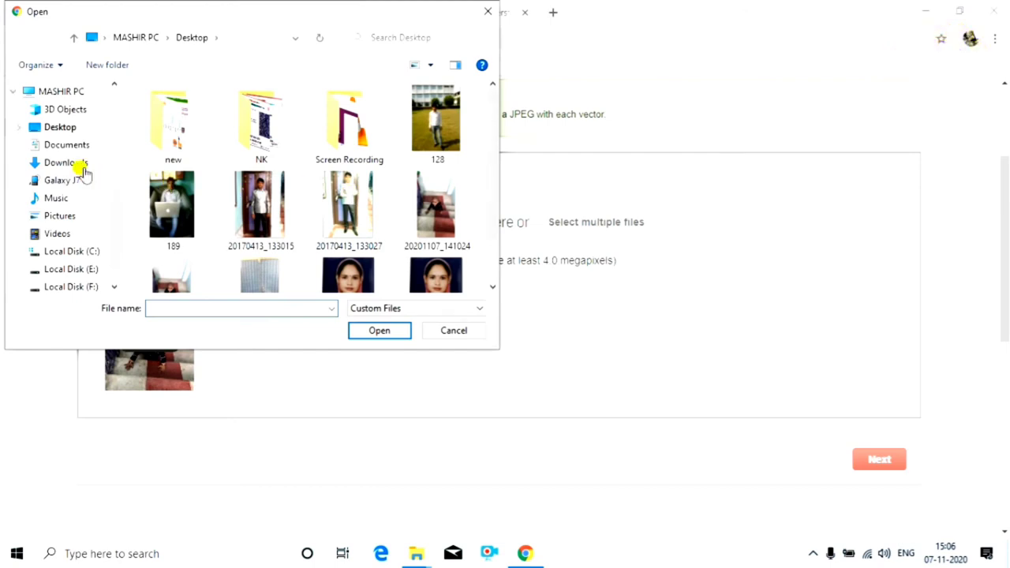
left_click(69, 130)
left_click(348, 222)
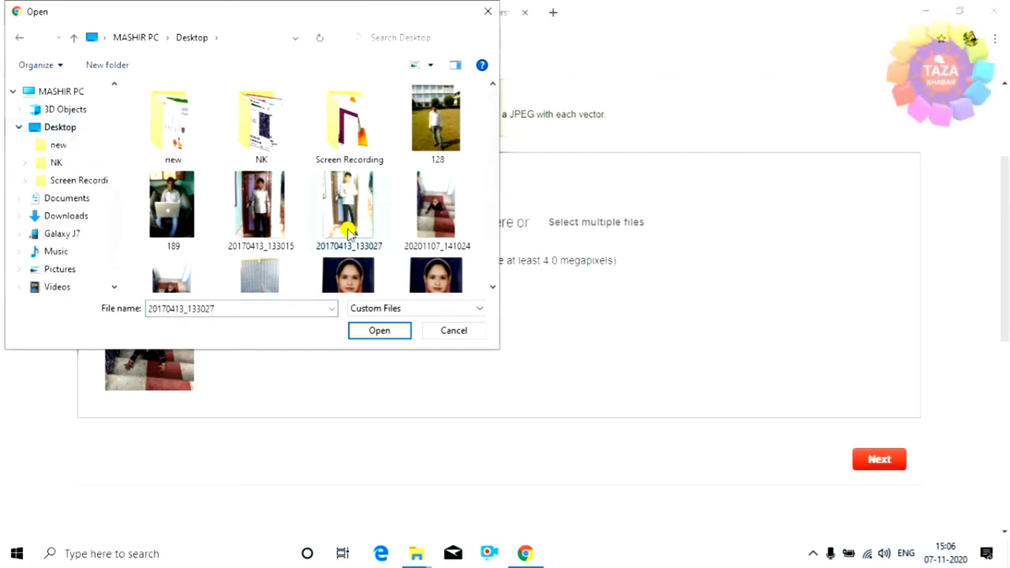
left_click(379, 330)
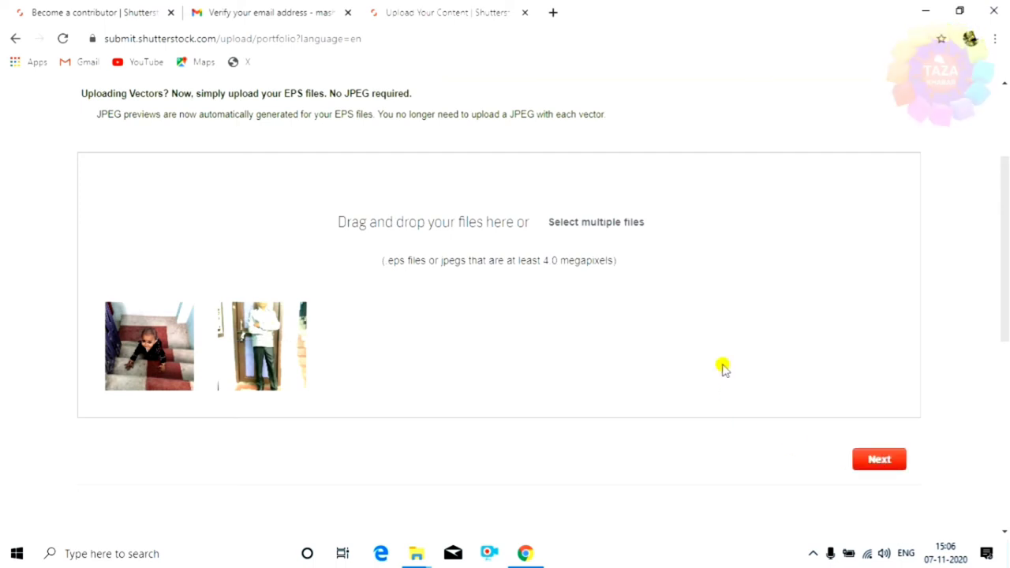
left_click(884, 463)
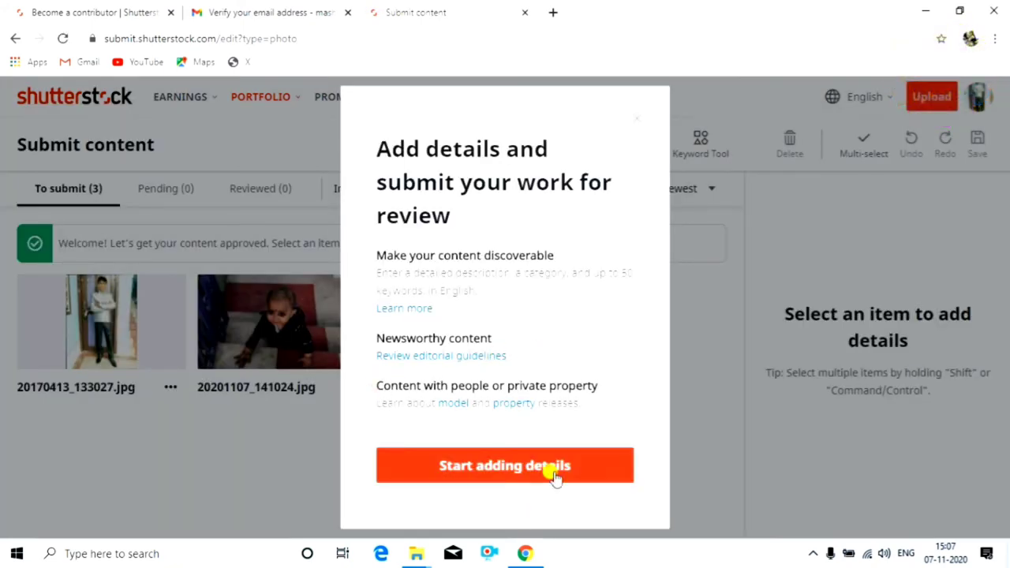
left_click(491, 473)
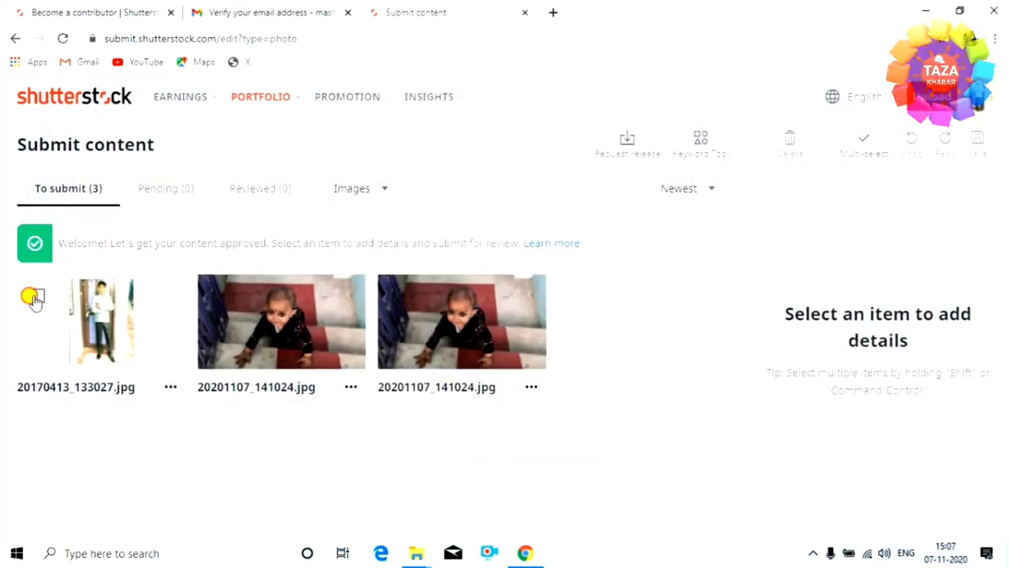
- Select all three uploaded images and look through the shared detail fields required for submission
left_click(36, 298)
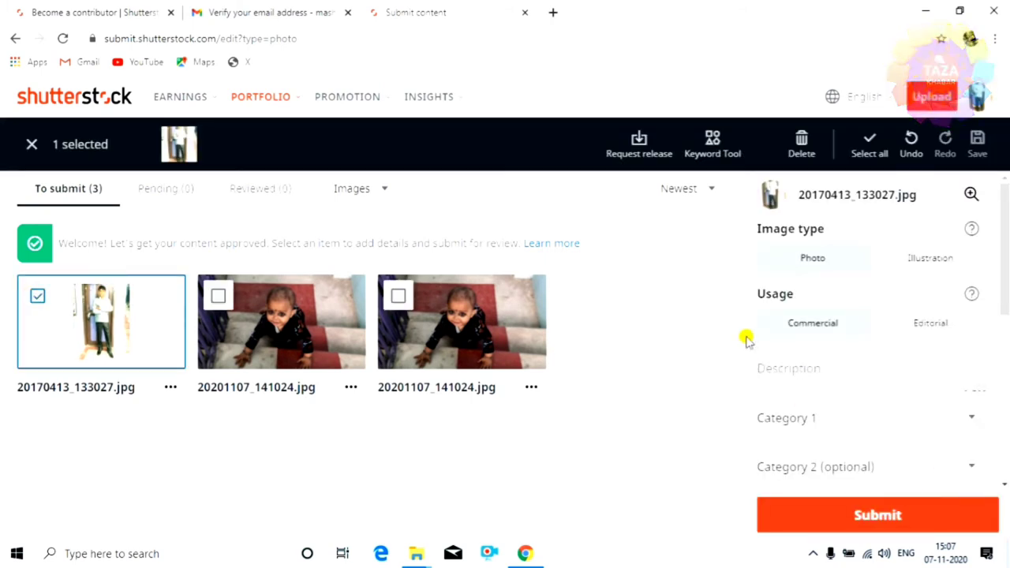
left_click(217, 298)
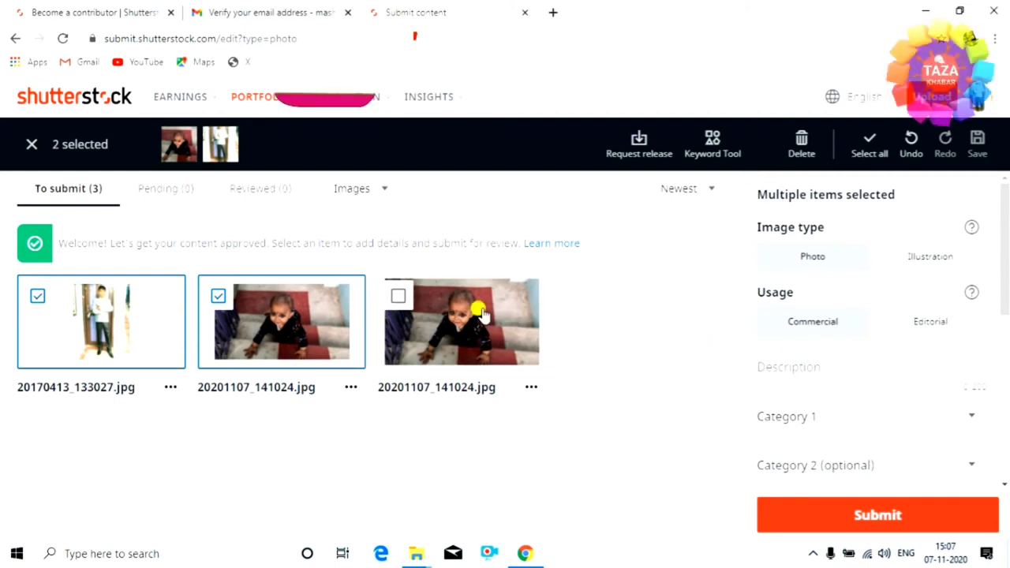
left_click(396, 297)
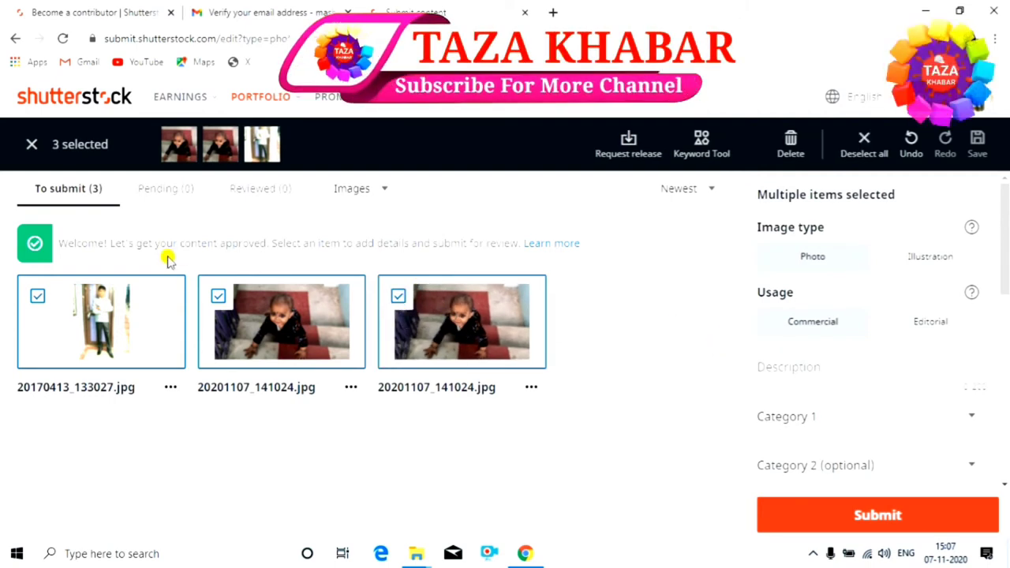
scroll(835, 419, "down", 4)
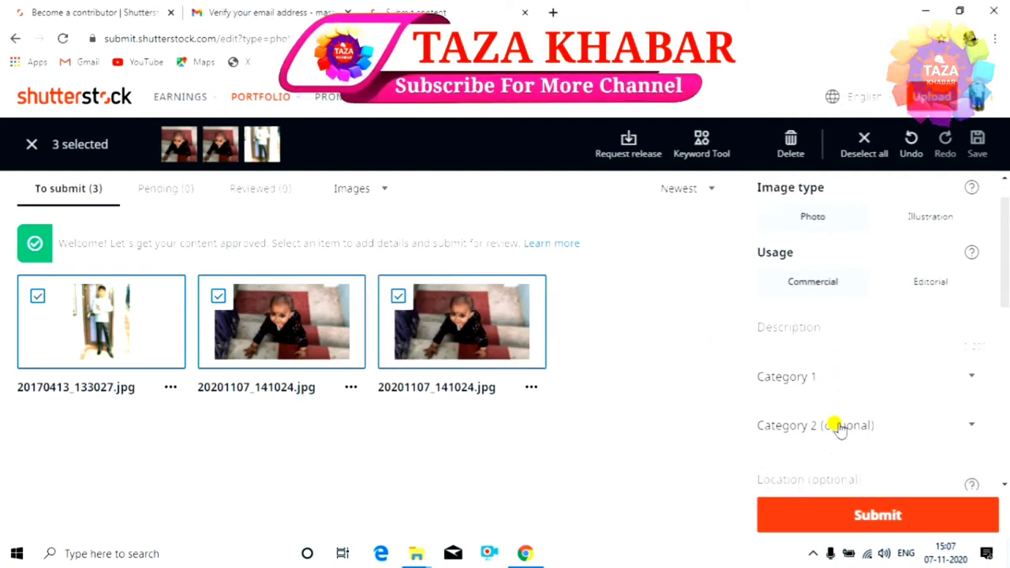
scroll(839, 429, "down", 3)
scroll(838, 426, "up", 4)
scroll(839, 427, "up", 5)
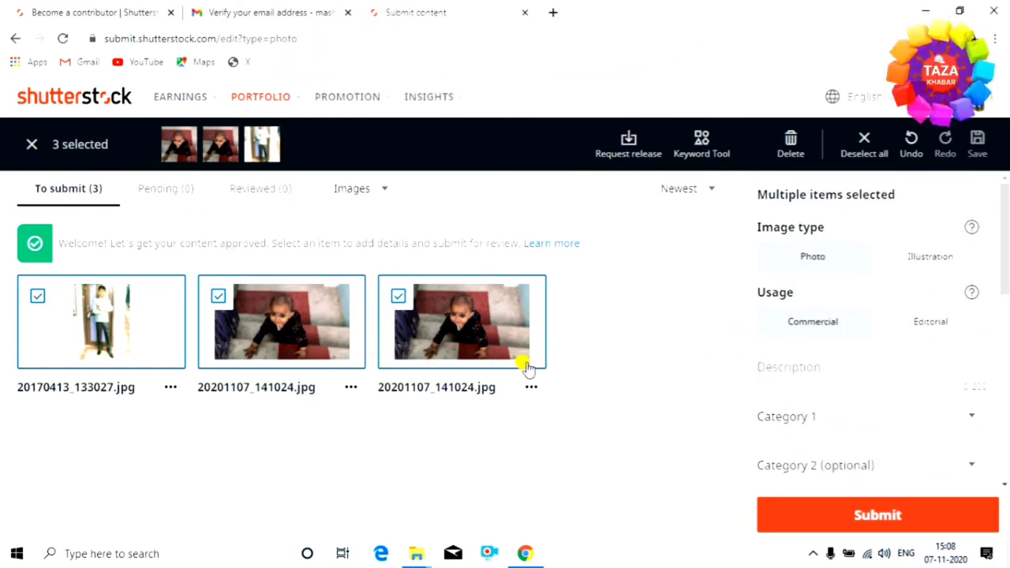
- Narrow the selection to only the middle image, 20201107_141024.jpg
left_click(218, 298)
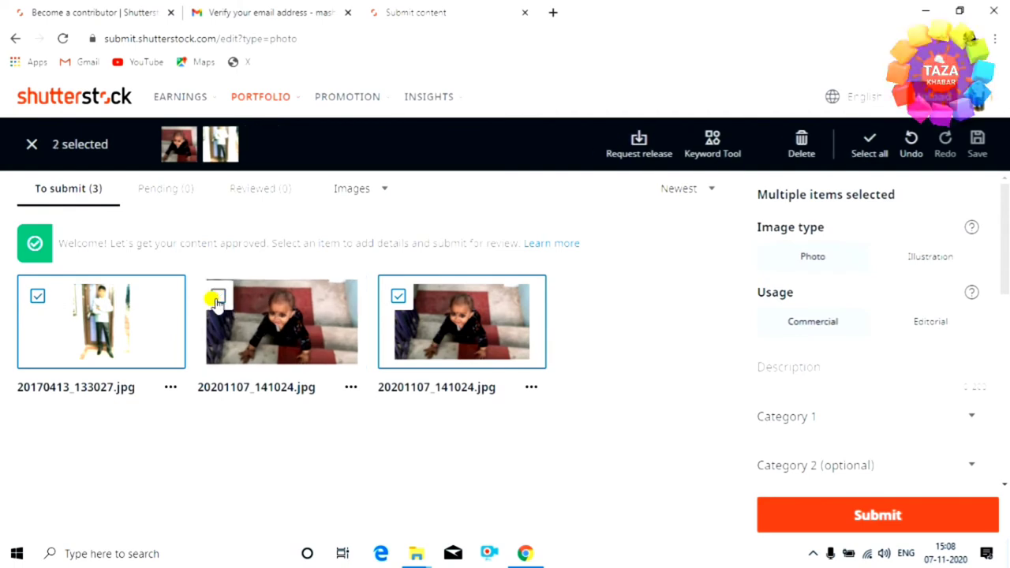
left_click(41, 298)
left_click(398, 296)
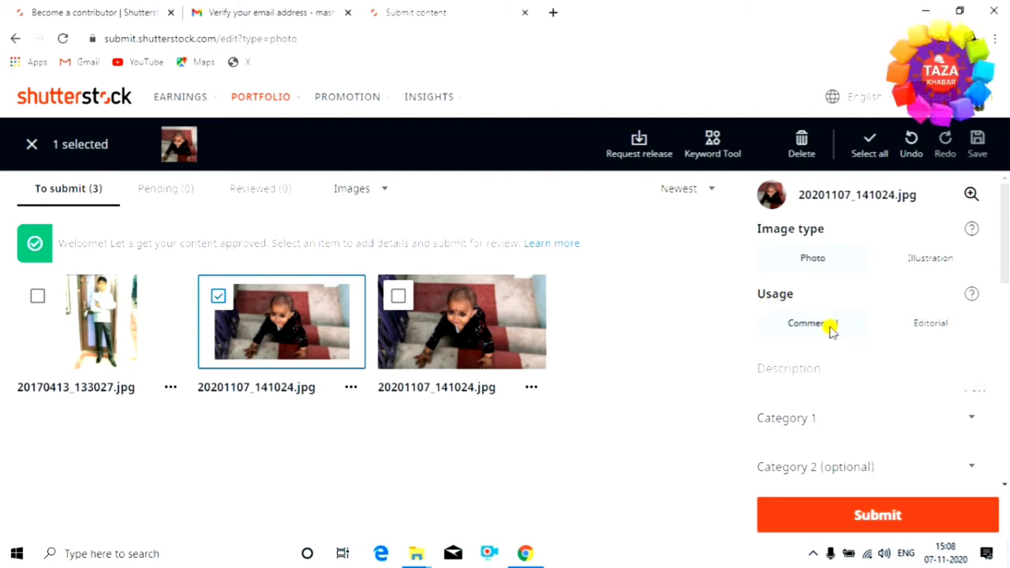
- Try Editorial usage for the selected image, set it back to Commercial, and enter "a good" in its description
left_click(922, 330)
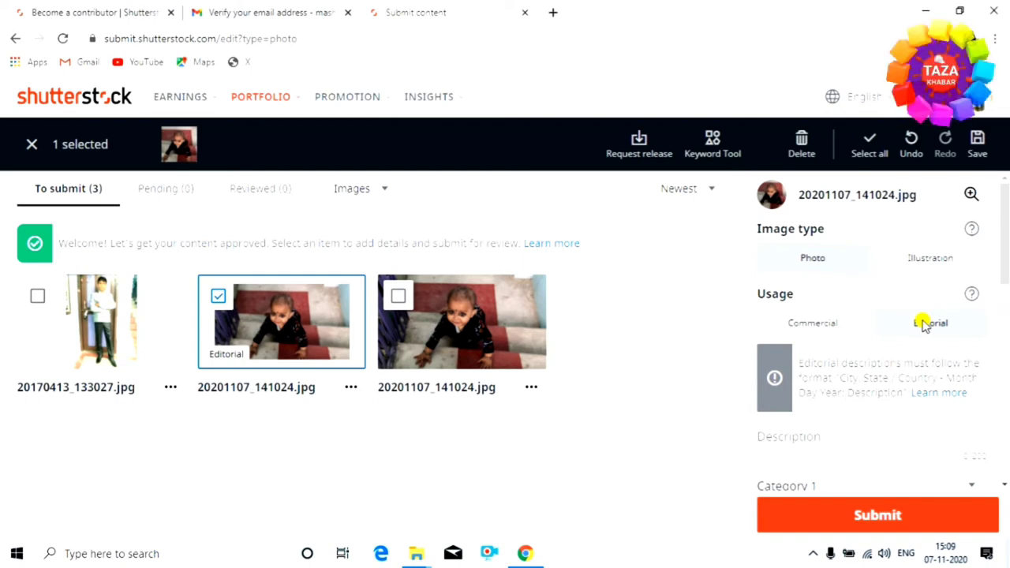
left_click(818, 323)
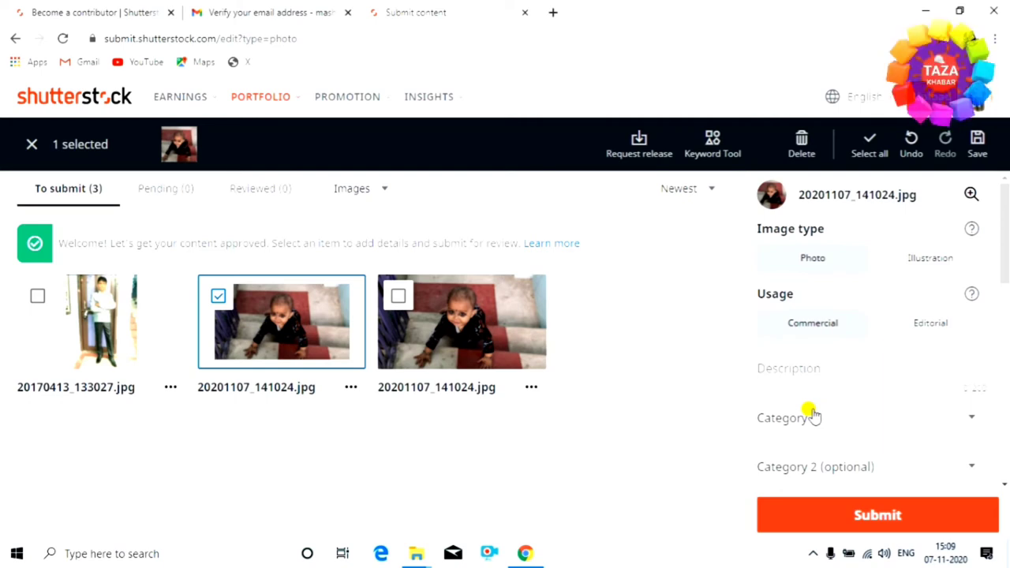
left_click(783, 369)
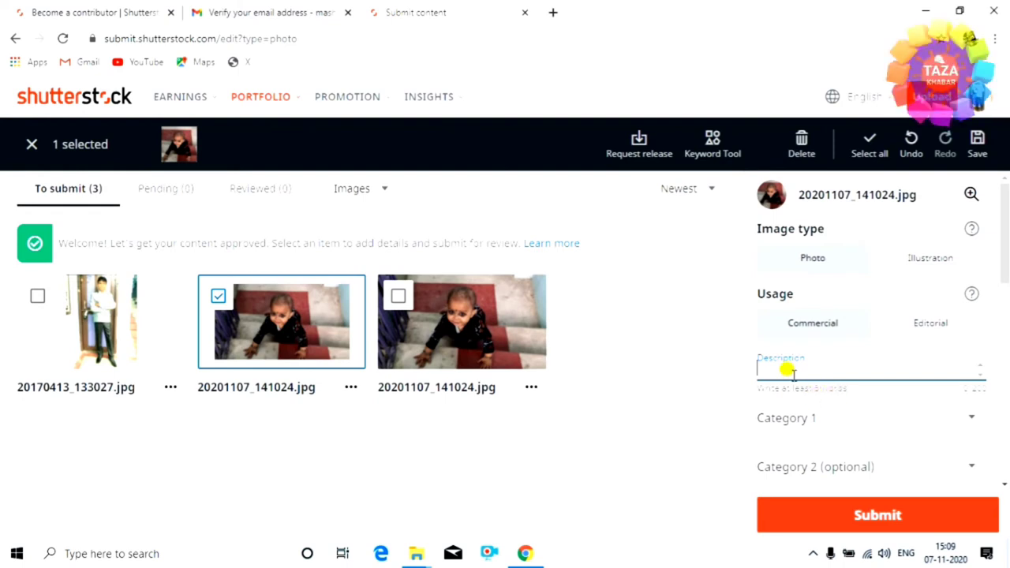
type("a good")
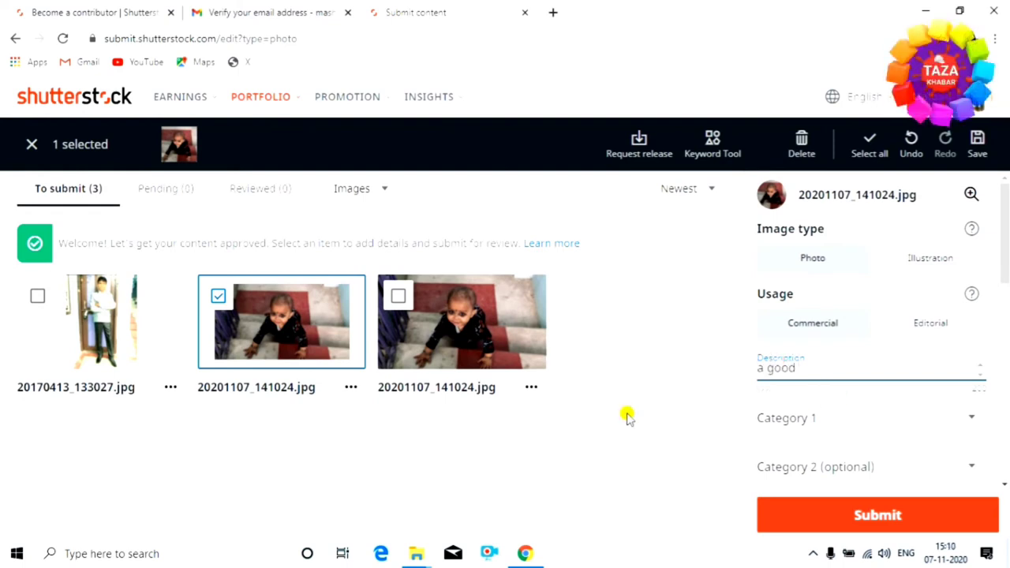
- Look through the available categories for the selected image and set Category 1 to Beauty/Fashion
left_click(970, 421)
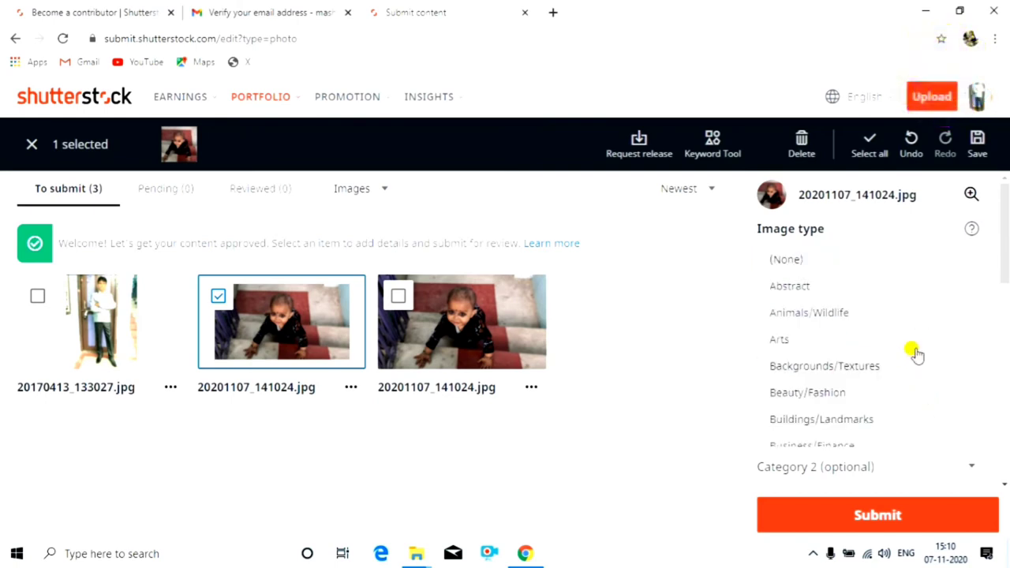
scroll(908, 300, "down", 1)
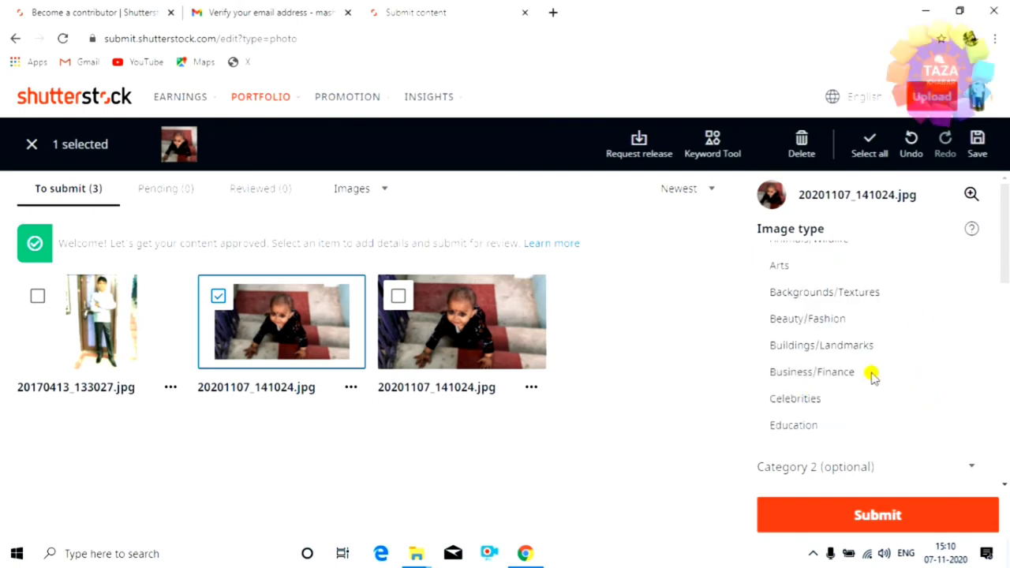
scroll(863, 379, "down", 2)
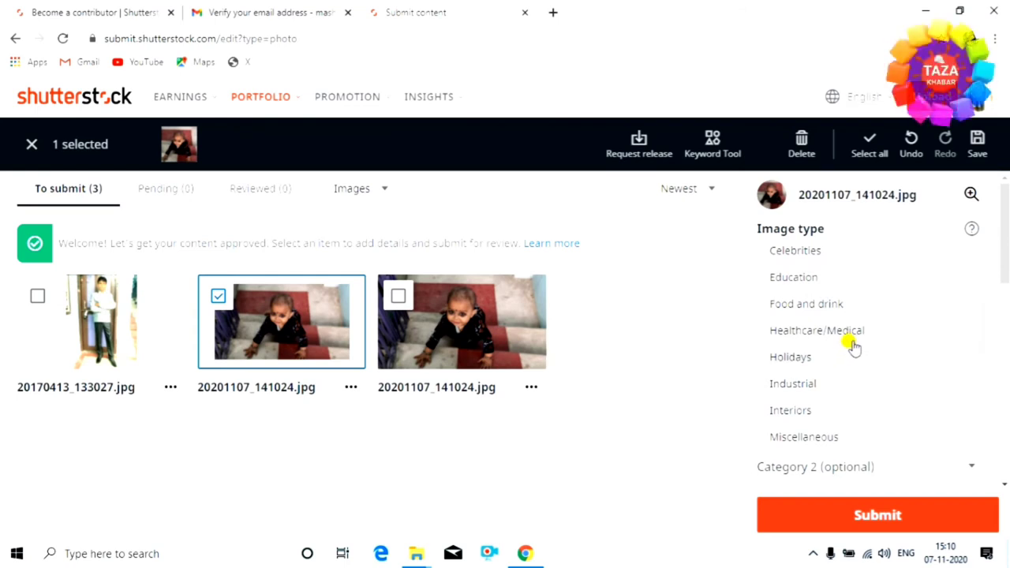
scroll(850, 345, "down", 1)
scroll(852, 344, "down", 1)
scroll(845, 365, "down", 2)
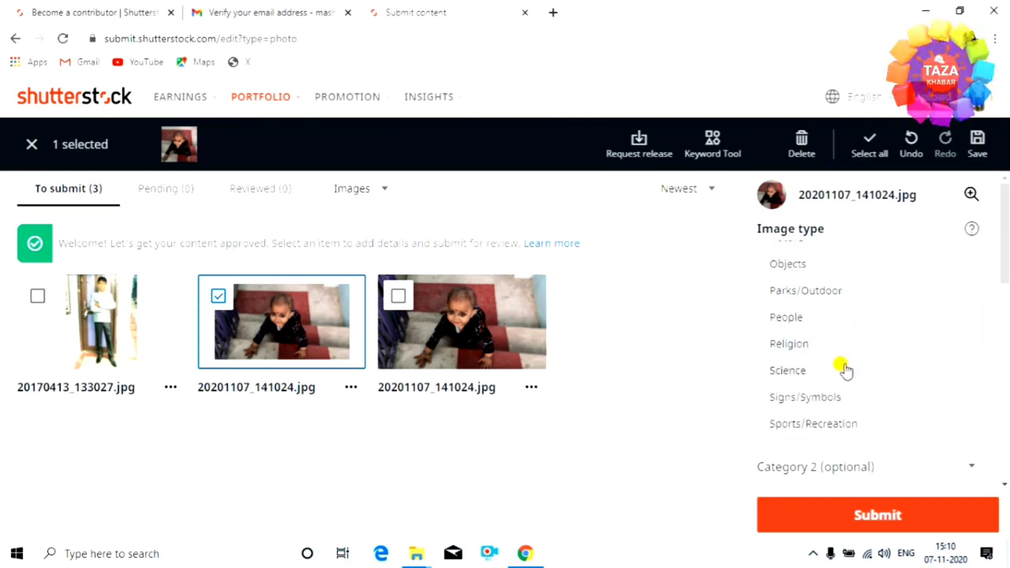
scroll(804, 400, "up", 2)
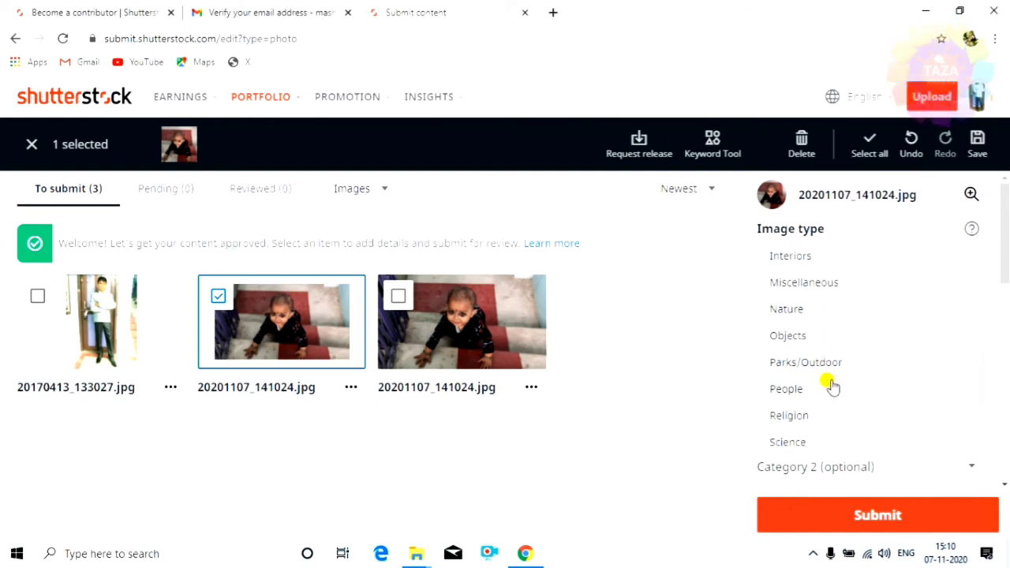
scroll(821, 407, "down", 1)
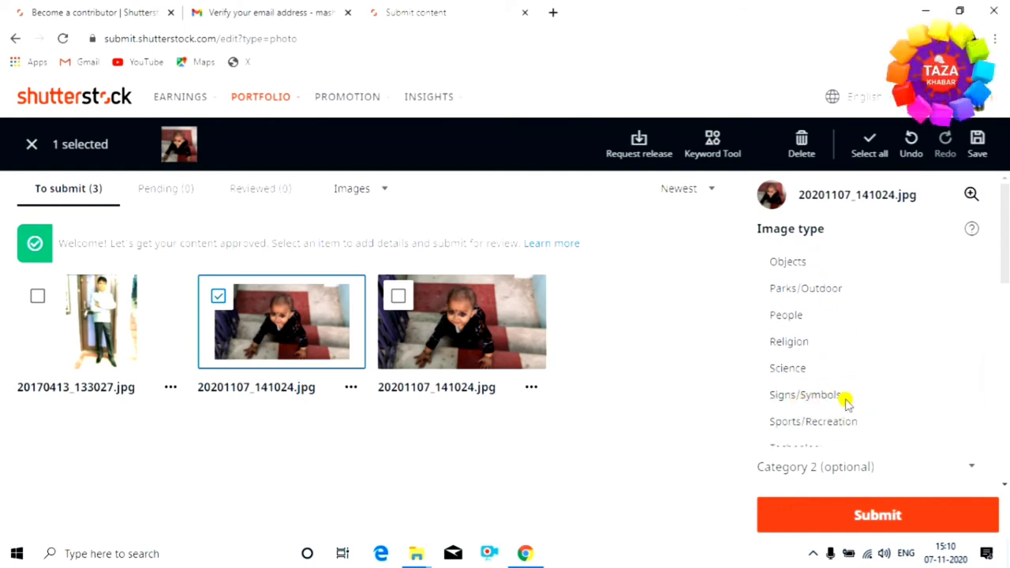
scroll(829, 421, "down", 1)
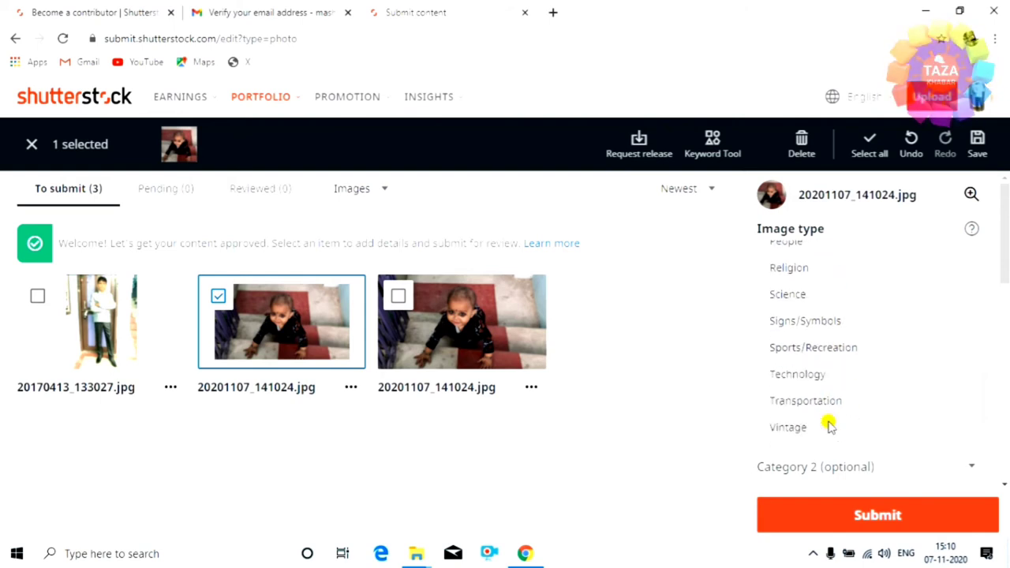
scroll(859, 375, "up", 6)
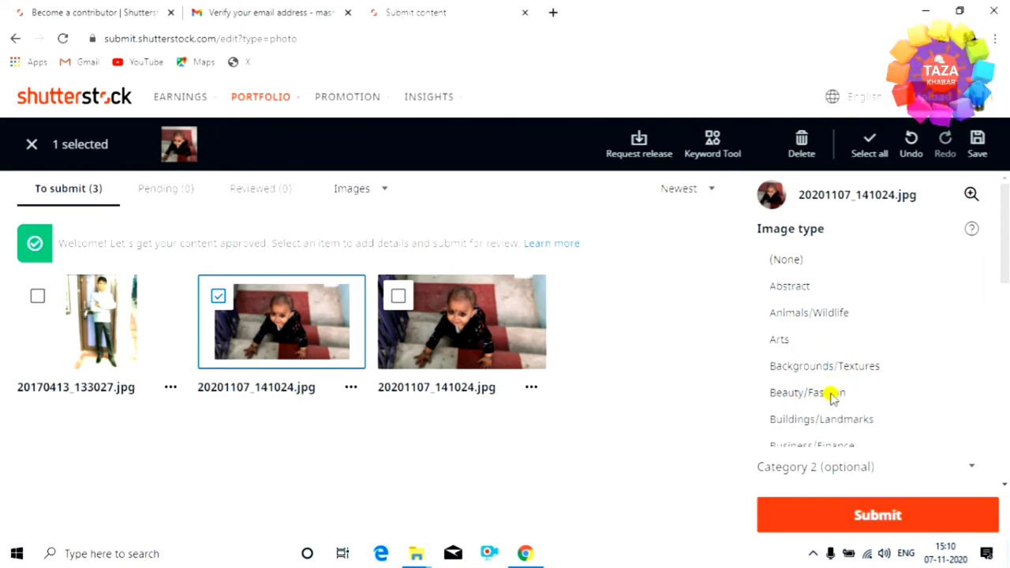
left_click(833, 395)
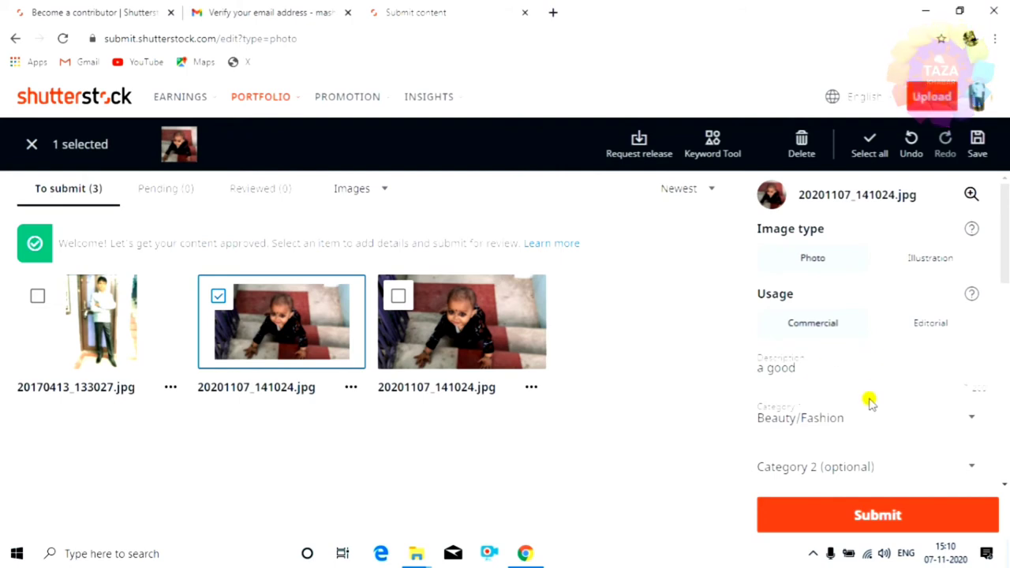
- Examine the selected image's remaining detail fields, including the optional second category, location, releases and keywords
scroll(868, 401, "down", 2)
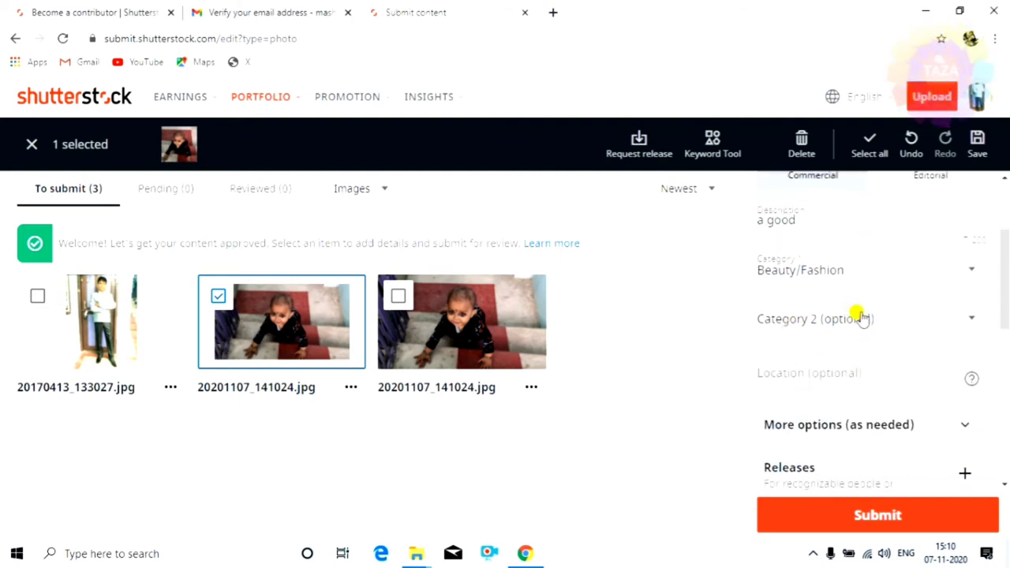
left_click(957, 320)
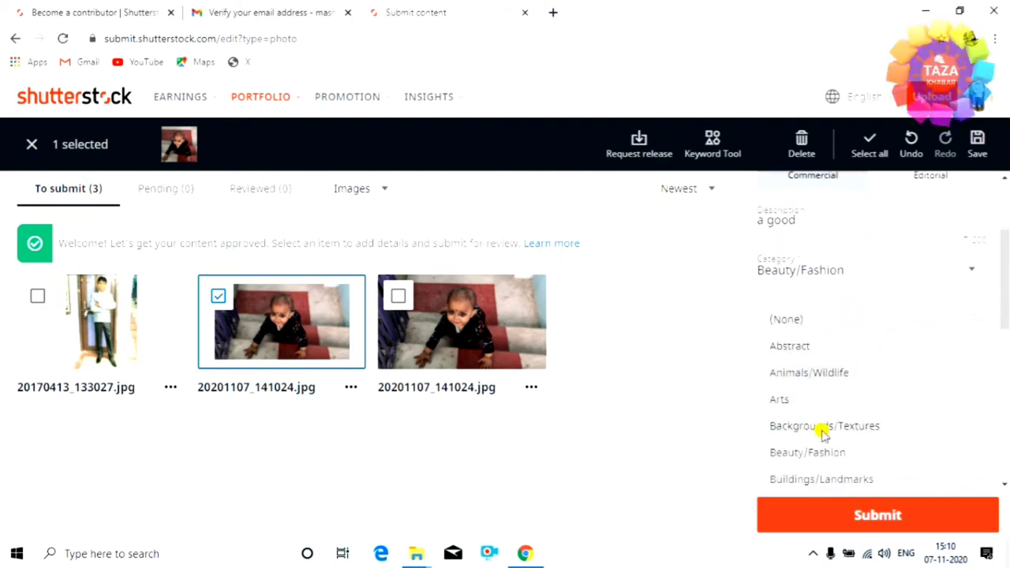
left_click(705, 383)
scroll(866, 398, "down", 1)
scroll(866, 398, "down", 1)
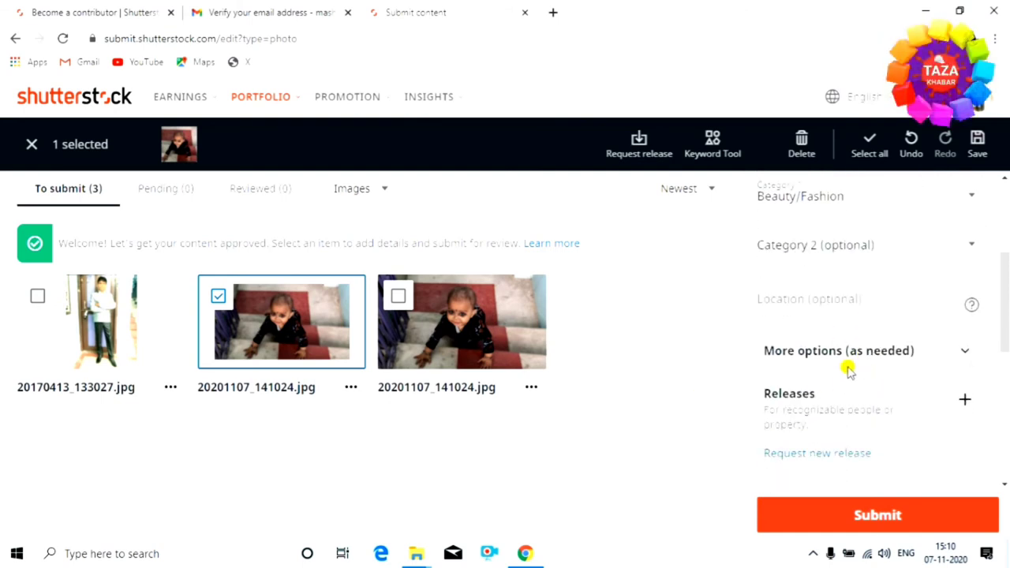
scroll(865, 368, "down", 3)
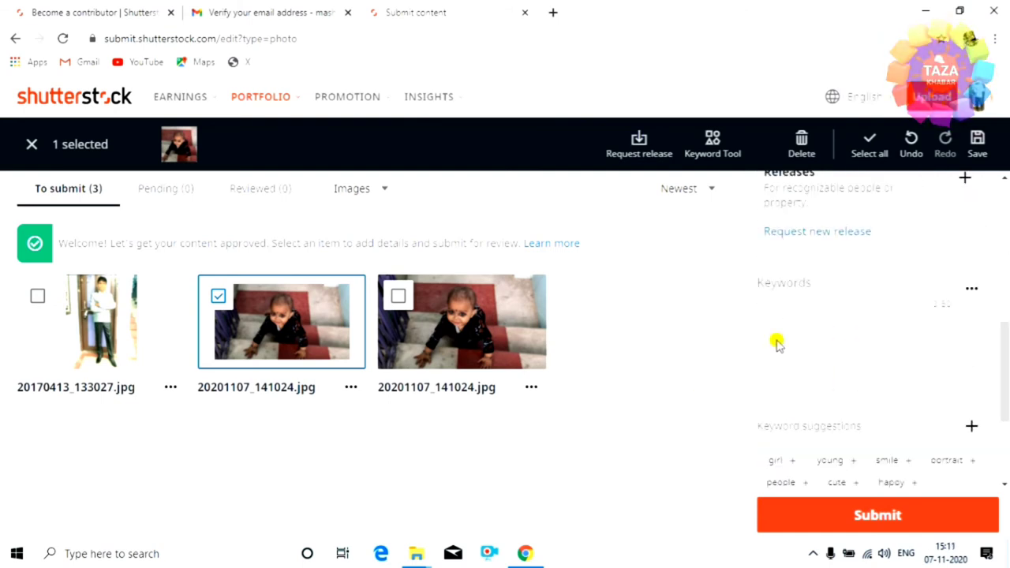
scroll(785, 340, "up", 3)
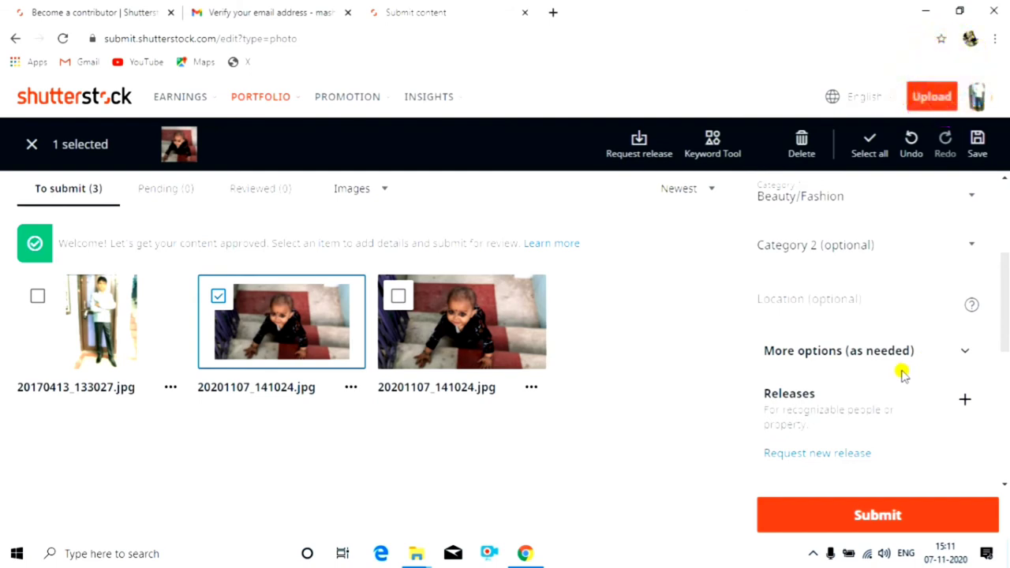
scroll(897, 376, "down", 2)
scroll(868, 371, "down", 1)
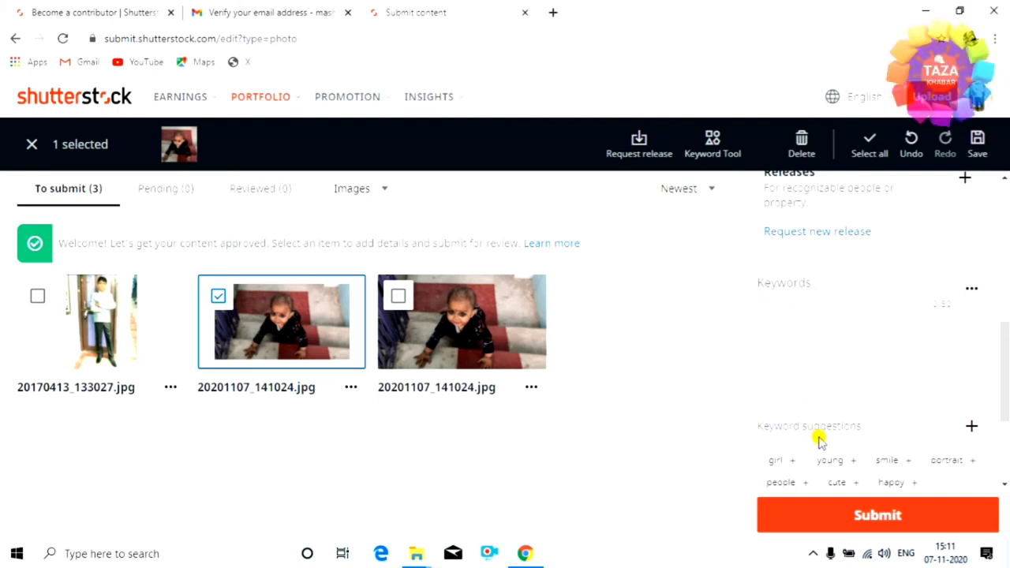
- Add the keywords girl, cute, beautiful, kid, fun, smile, female, happy and face to the selected image
scroll(833, 418, "down", 1)
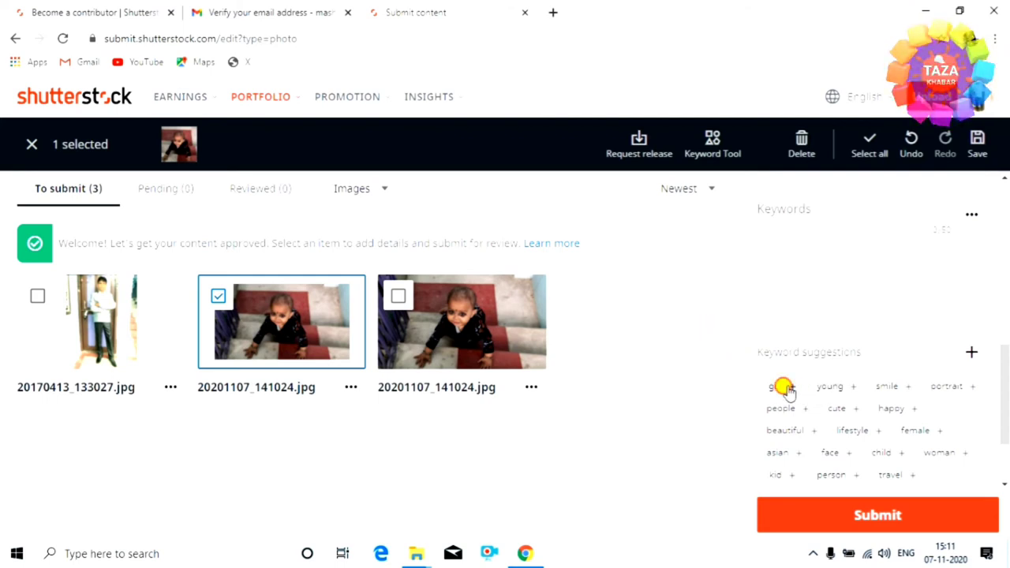
left_click(776, 364)
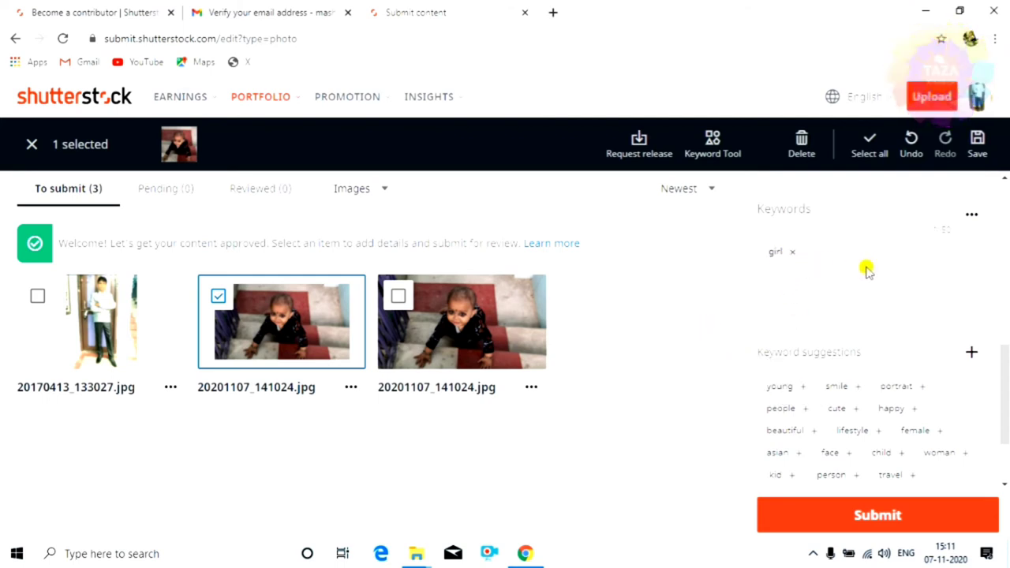
scroll(856, 316, "up", 1)
scroll(841, 331, "down", 1)
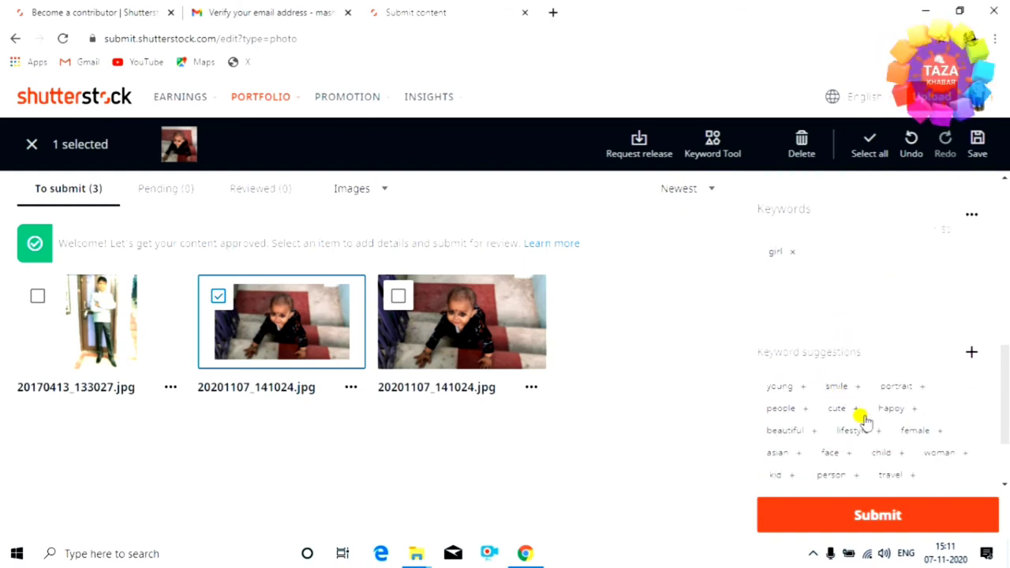
left_click(838, 410)
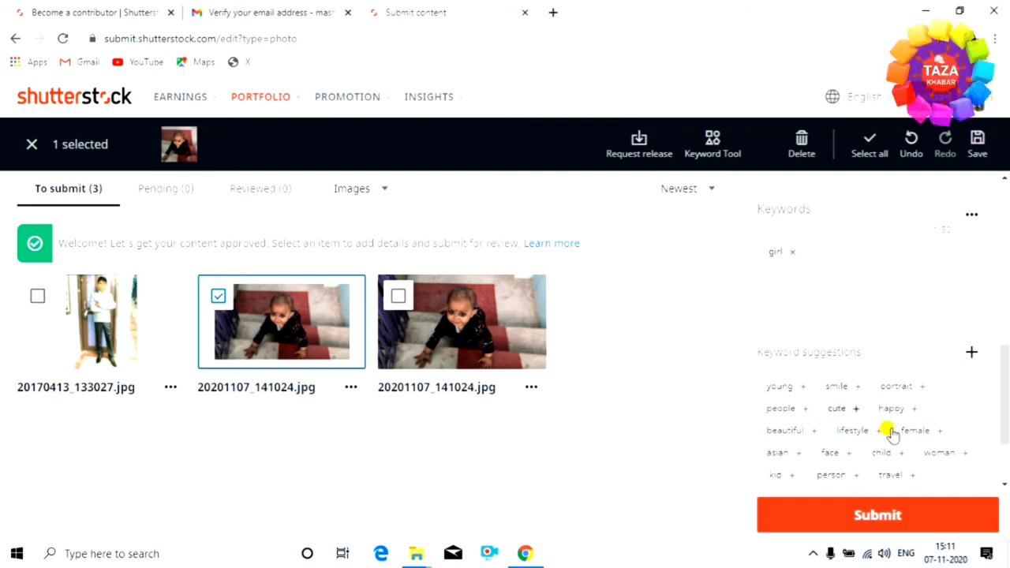
left_click(900, 411)
scroll(821, 430, "down", 1)
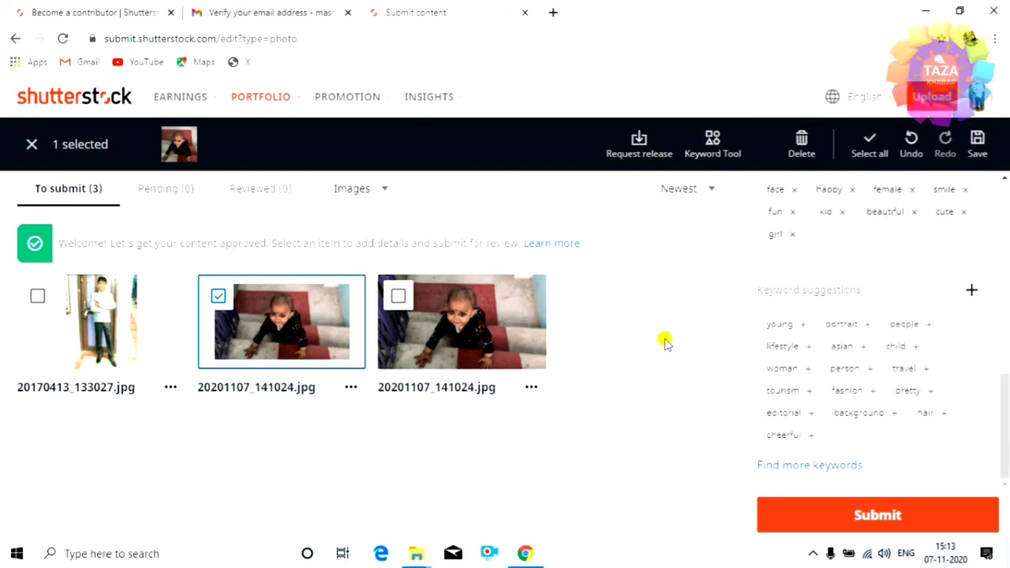
- Submit the selected image for review and return to the contributor dashboard
left_click(874, 518)
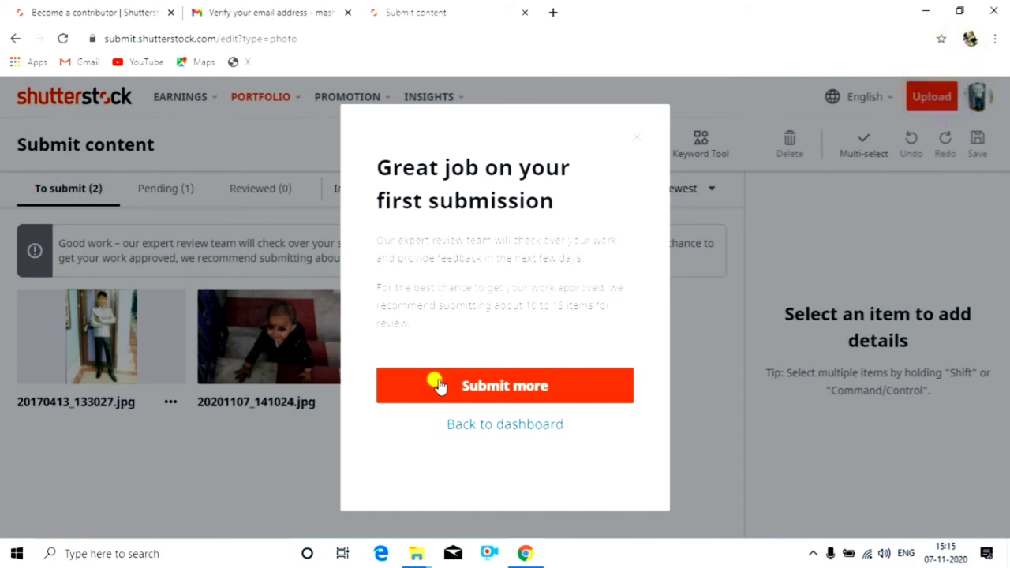
left_click(515, 425)
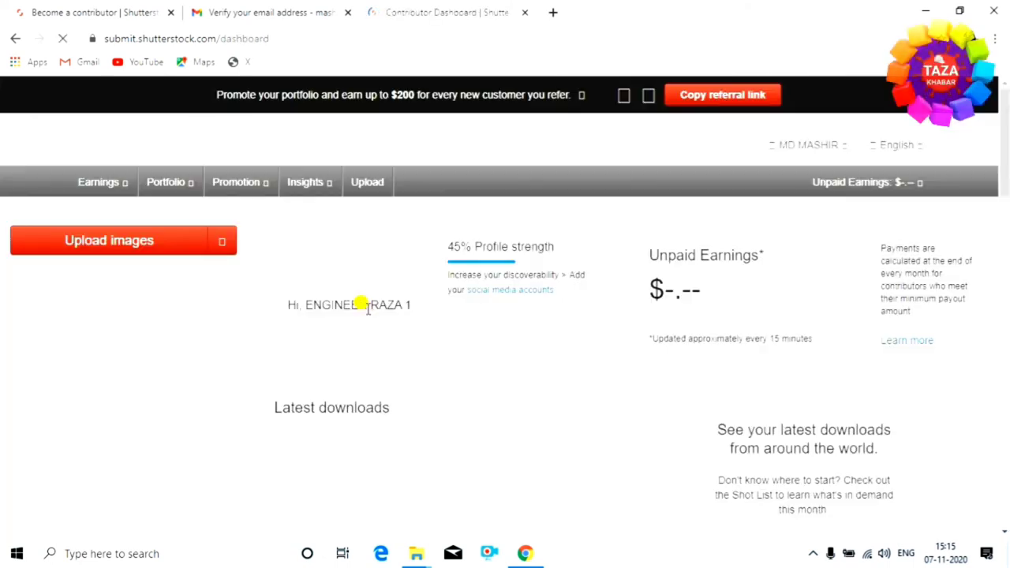
- Look through the contributor dashboard, from image status and unpaid earnings to the resources, announcements and footer links
left_click(827, 143)
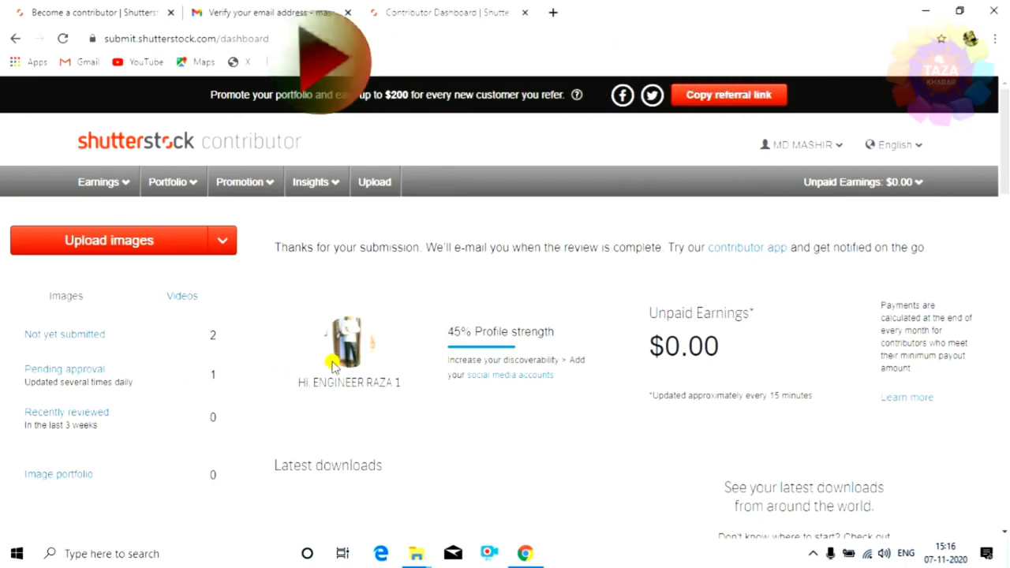
scroll(289, 371, "down", 1)
scroll(290, 369, "down", 1)
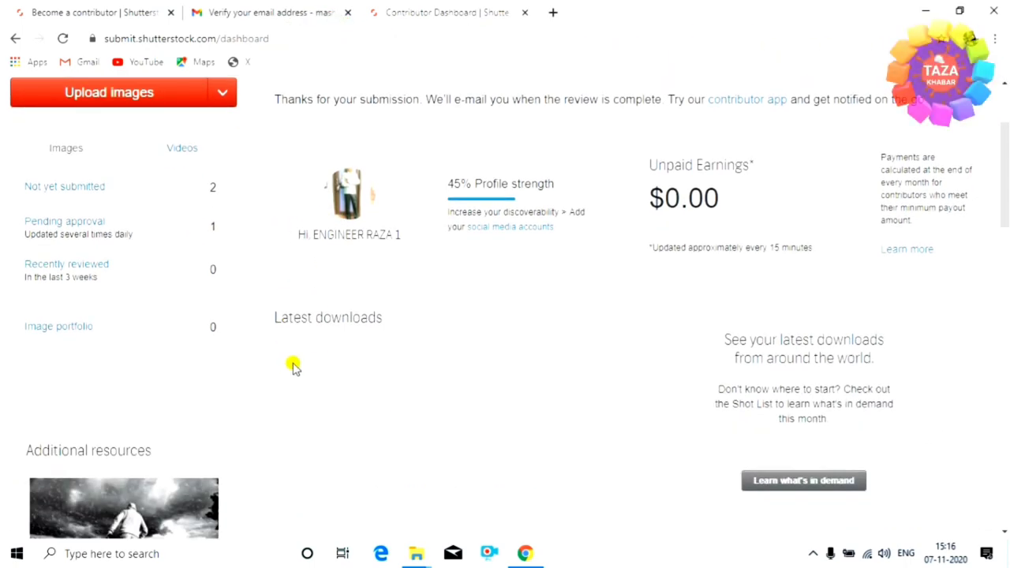
key("alt+Left")
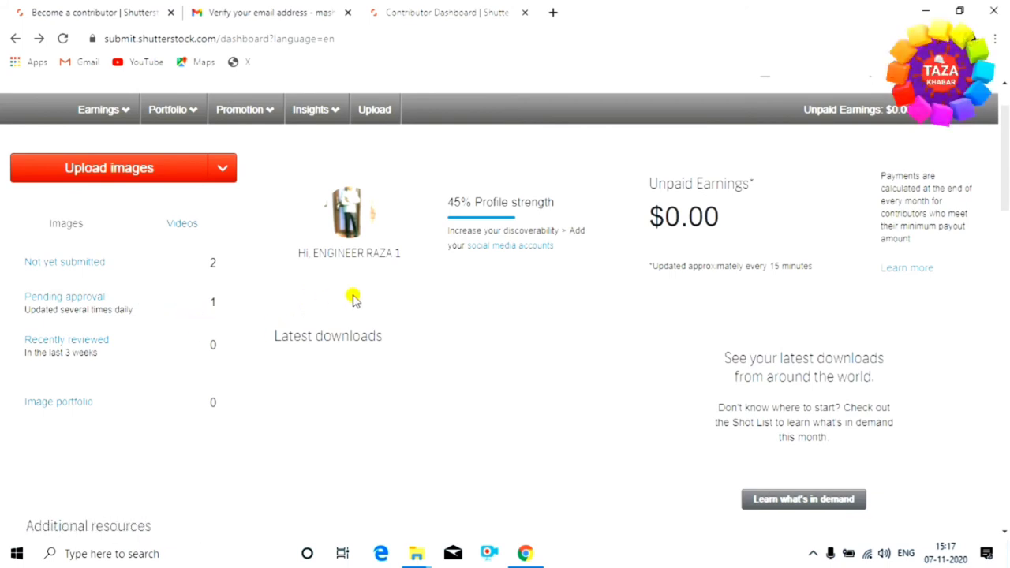
scroll(350, 300, "down", 3)
scroll(347, 301, "down", 7)
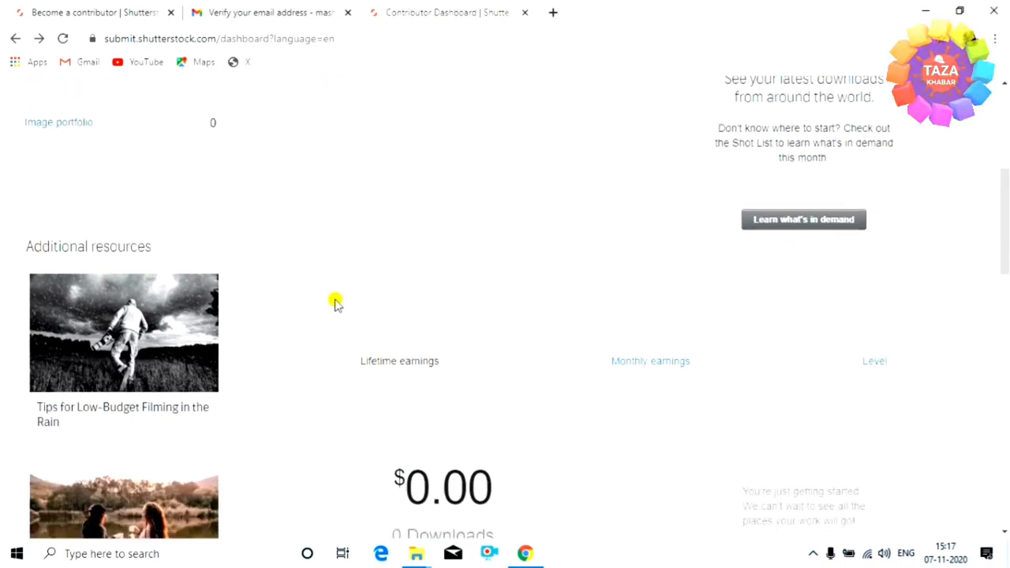
scroll(333, 304, "down", 4)
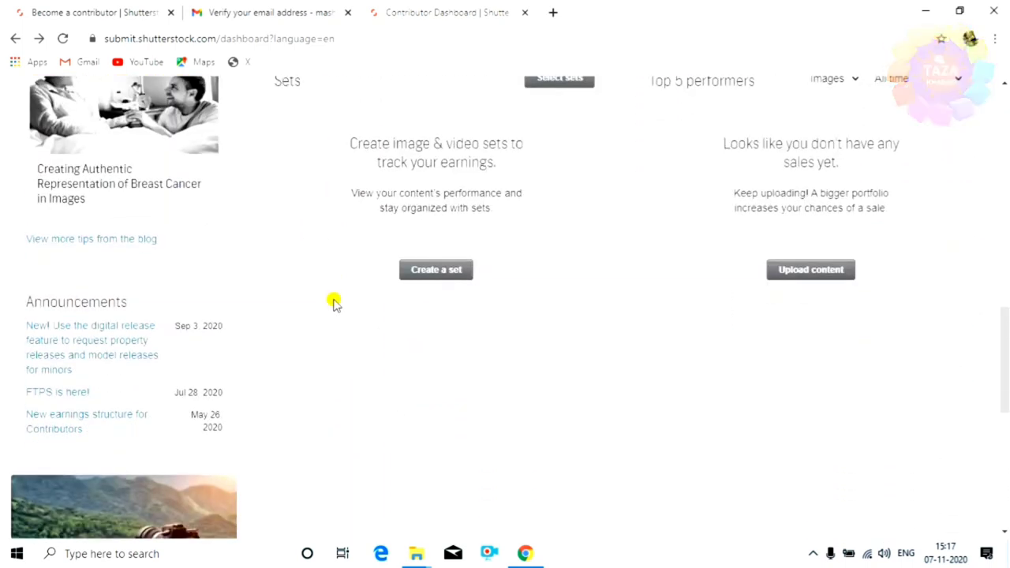
scroll(332, 296, "down", 2)
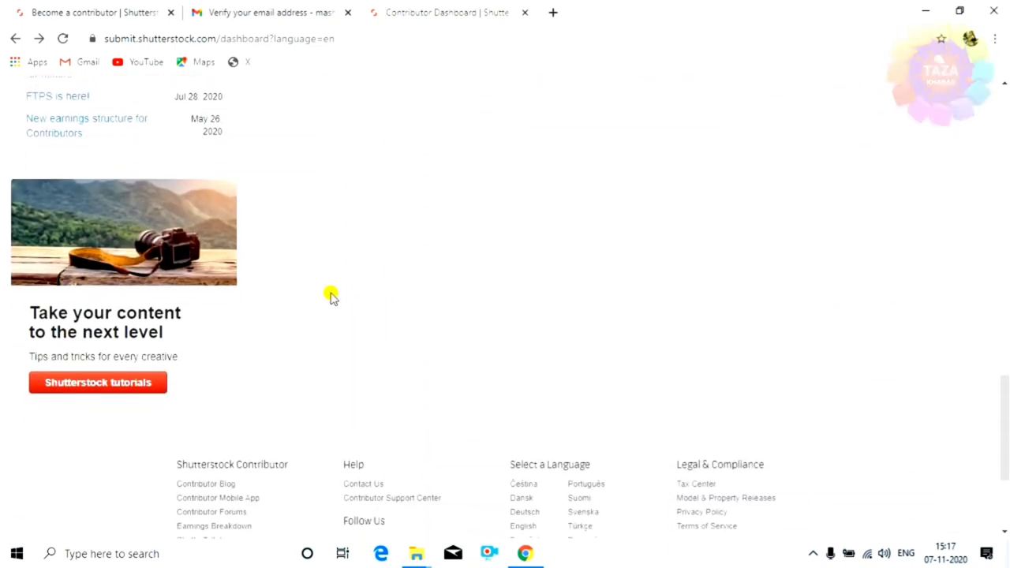
scroll(237, 300, "down", 3)
scroll(162, 320, "up", 1)
scroll(186, 319, "down", 1)
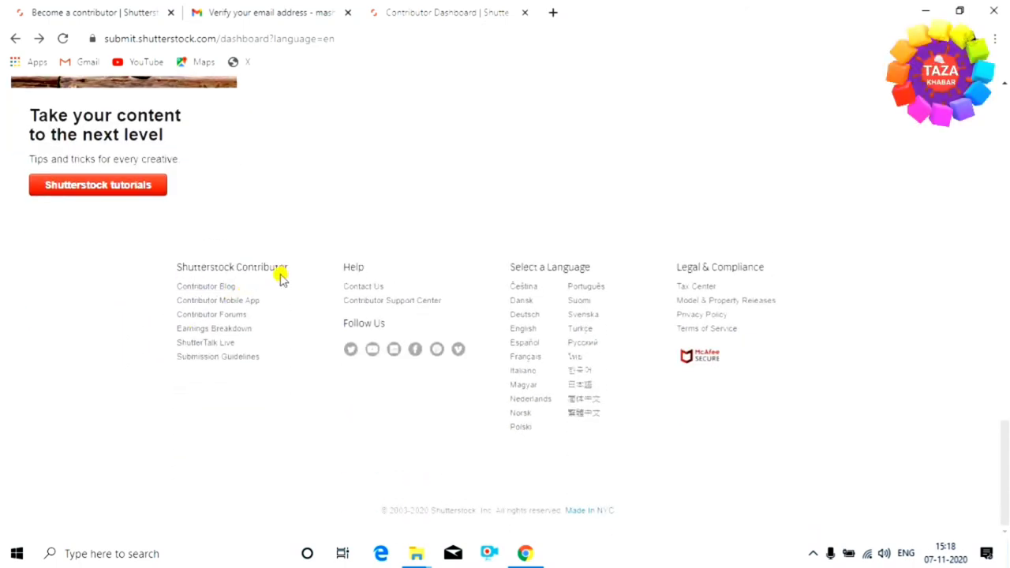